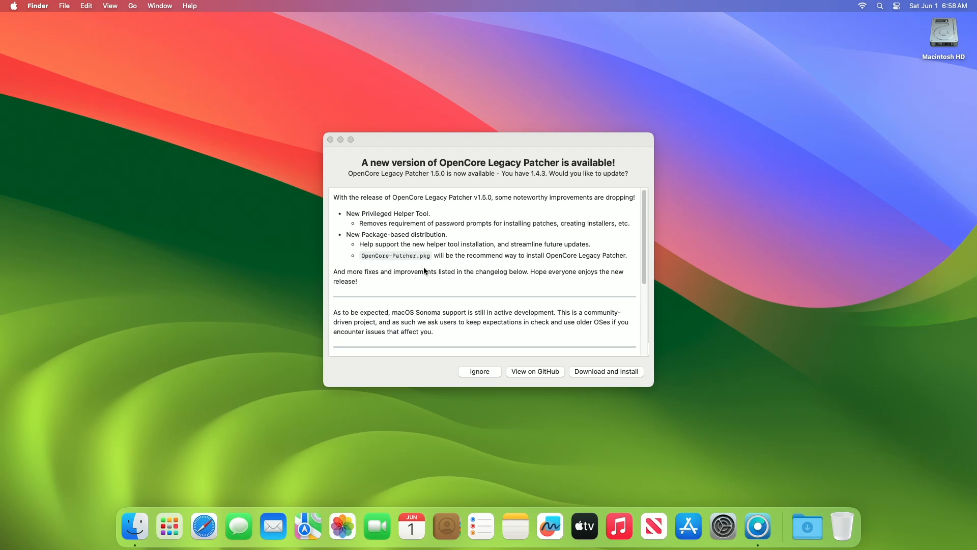
- Select the disk3 Sandisk 3.2Gen1 61.5 GB USB drive as the macOS installer target and confirm the choice
click(441, 267)
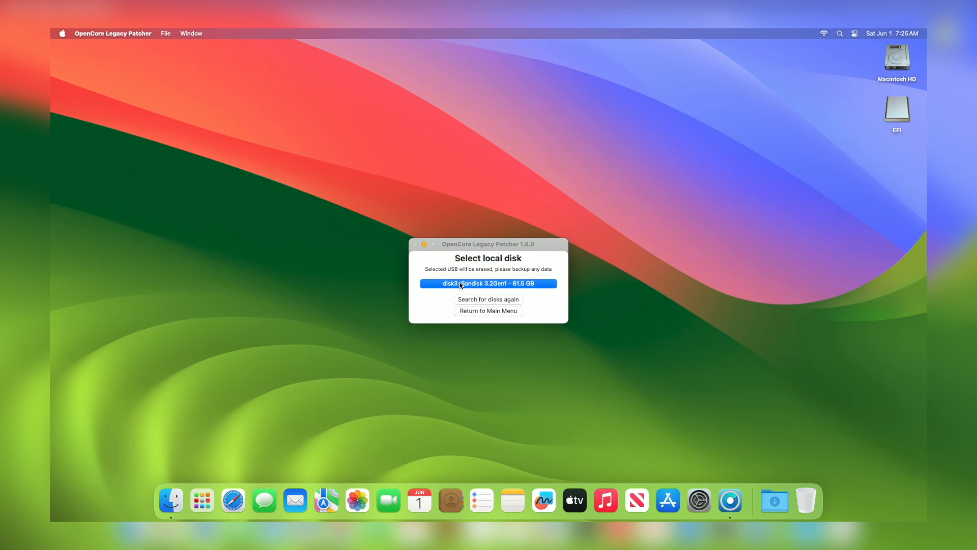
click(460, 283)
click(514, 227)
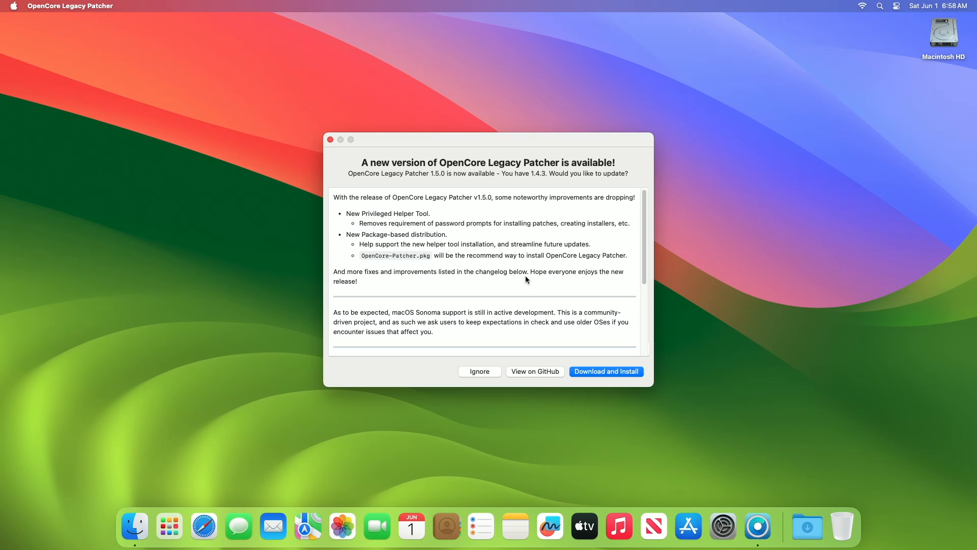
- Read the OpenCore Legacy Patcher 1.5.0 release notes and expand the full changelog to examine its entries
scroll(526, 278, down, 5)
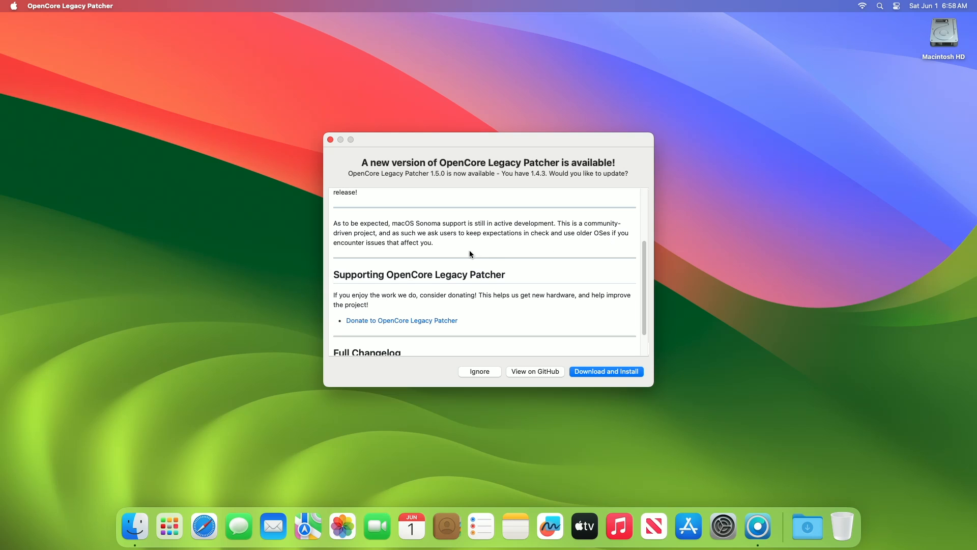
scroll(471, 252, down, 3)
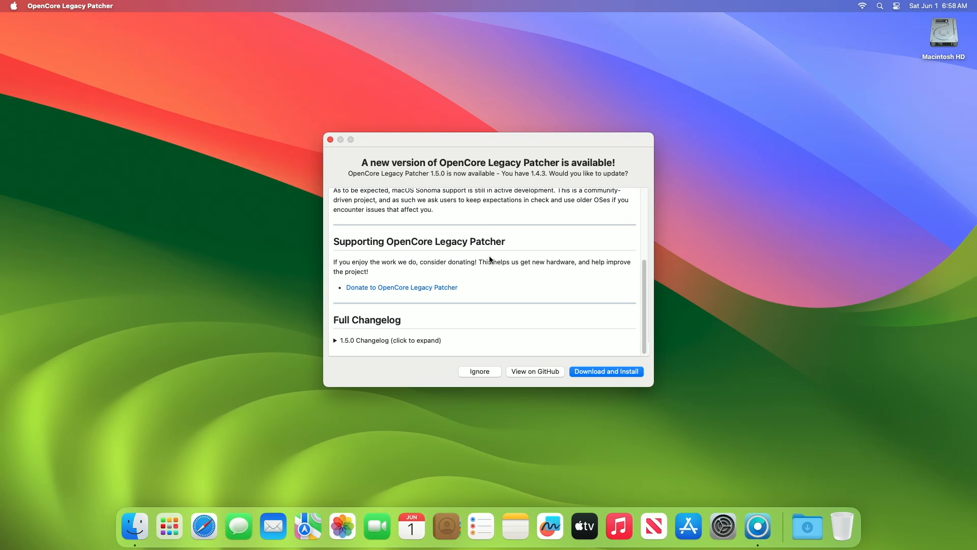
click(335, 340)
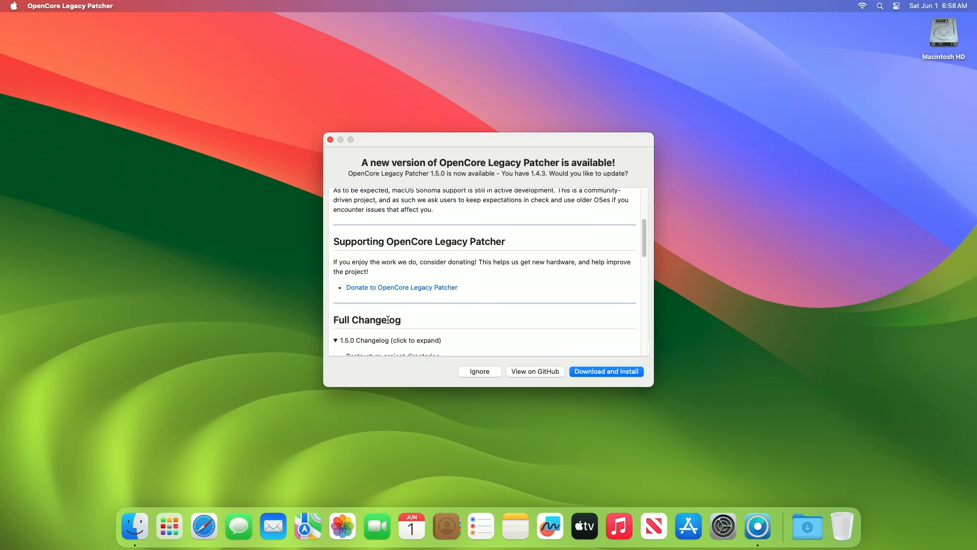
scroll(341, 325, down, 5)
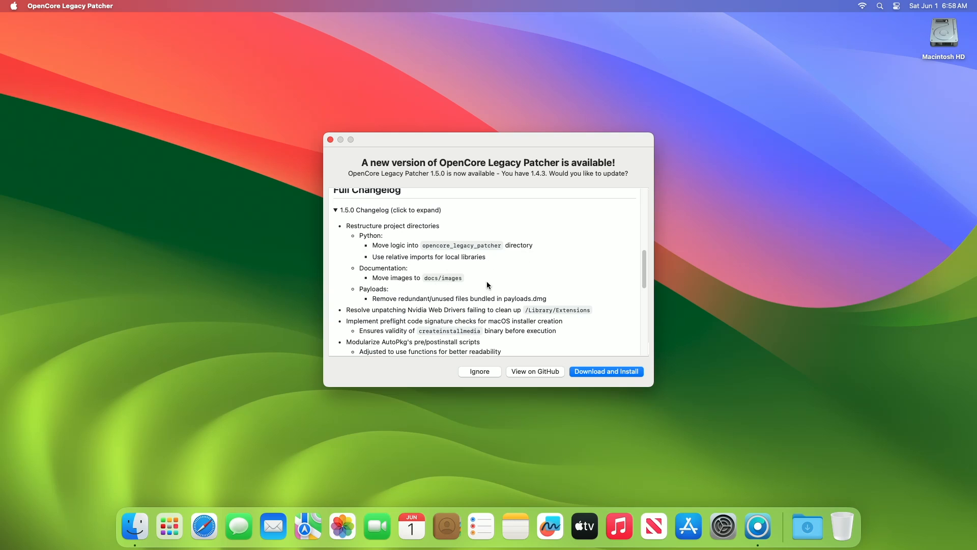
scroll(496, 285, down, 5)
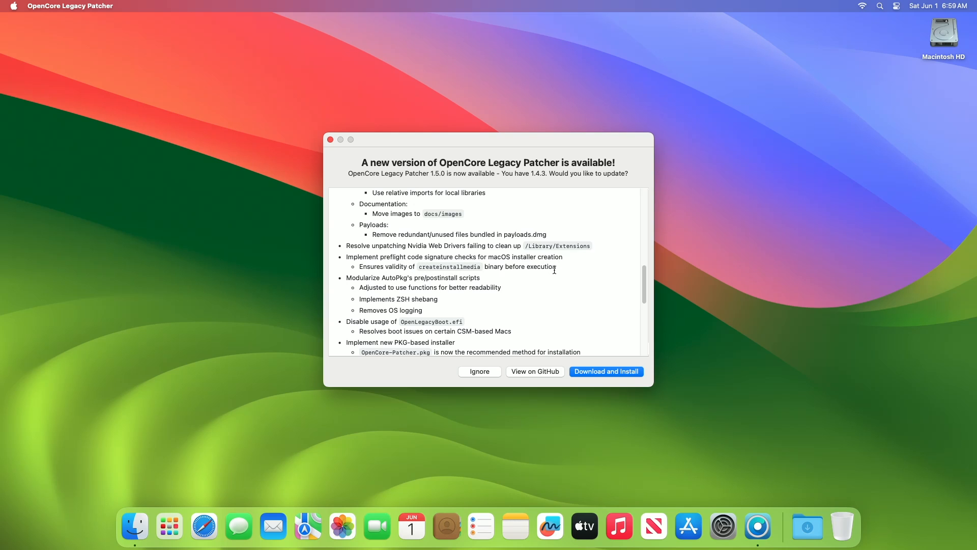
scroll(548, 284, down, 2)
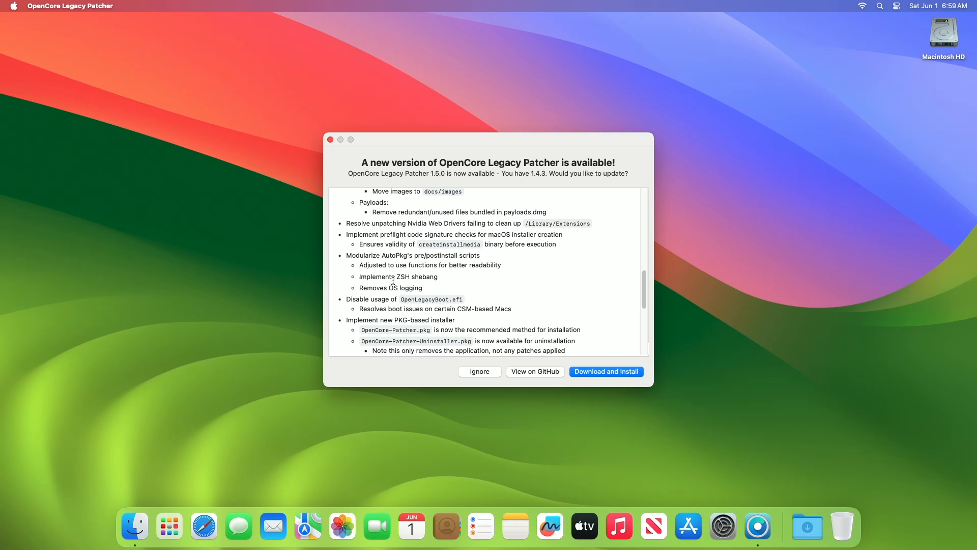
scroll(404, 290, down, 2)
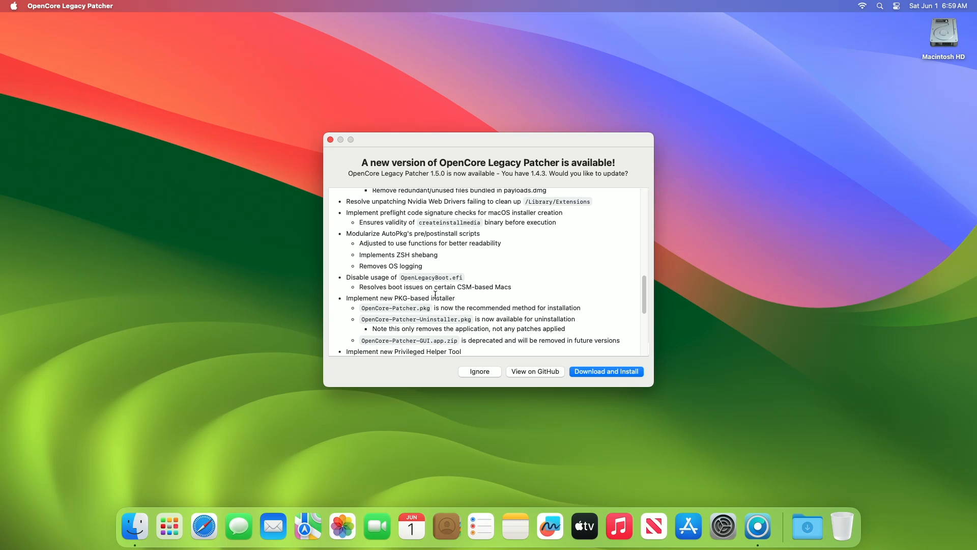
scroll(367, 308, down, 2)
scroll(367, 309, down, 2)
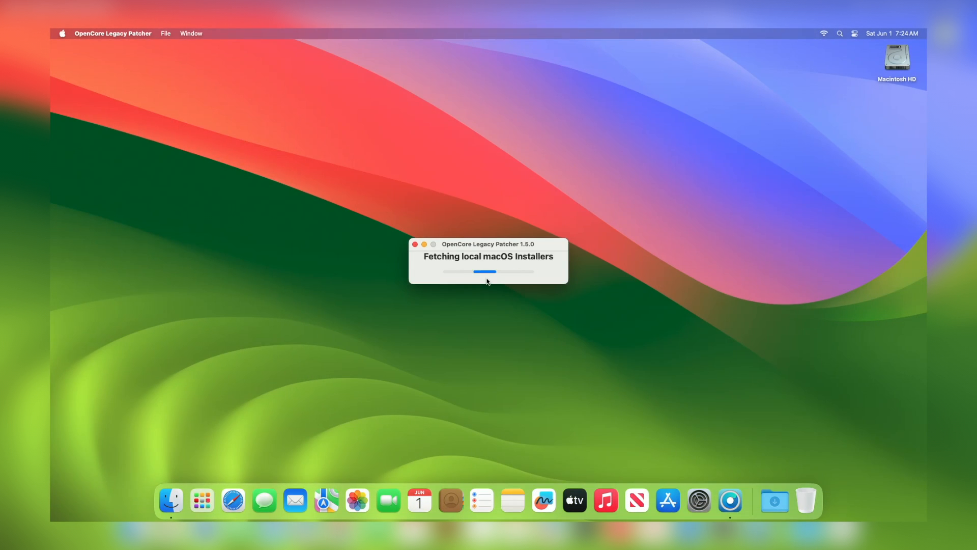
- Choose a local macOS installer and confirm flashing it to the disk3 Sandisk 3.2Gen1 USB drive
click(487, 275)
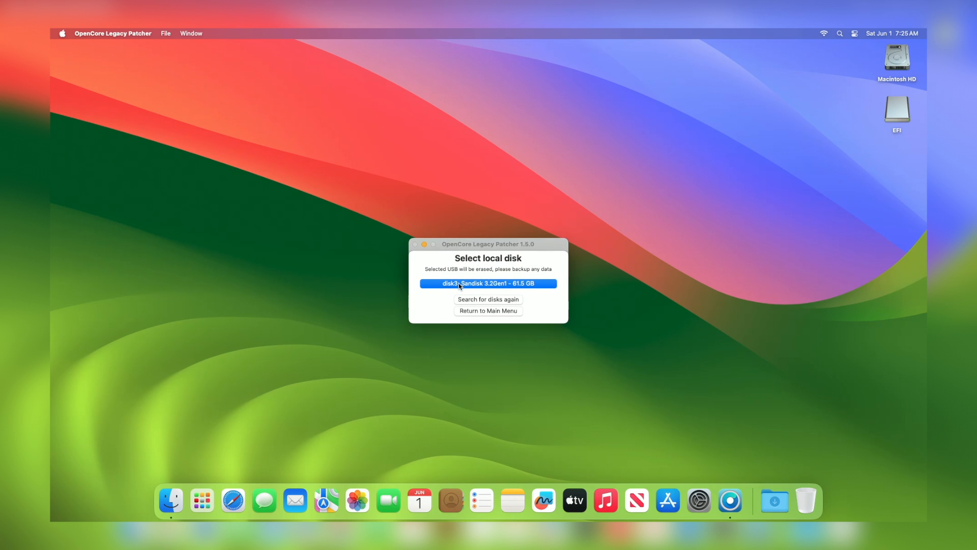
click(503, 284)
click(473, 203)
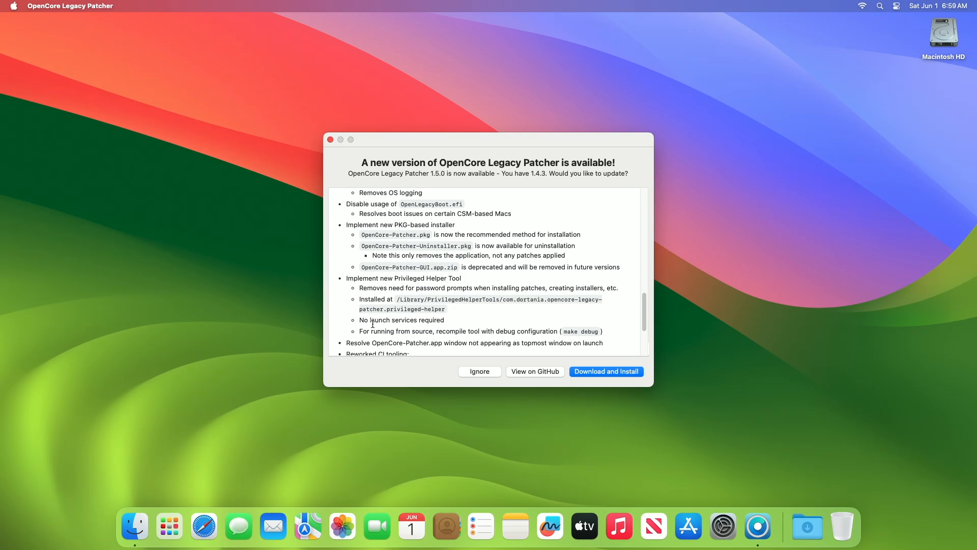
- Examine the rest of the 1.5.0 changelog, from the privileged helper tool through CI tooling to the incremented binaries
scroll(471, 319, down, 3)
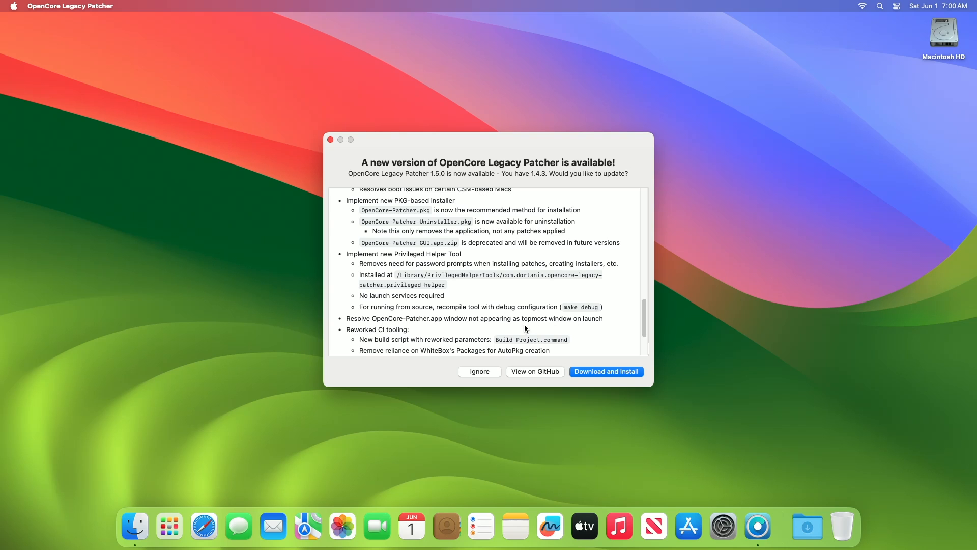
scroll(474, 329, down, 3)
scroll(474, 330, down, 2)
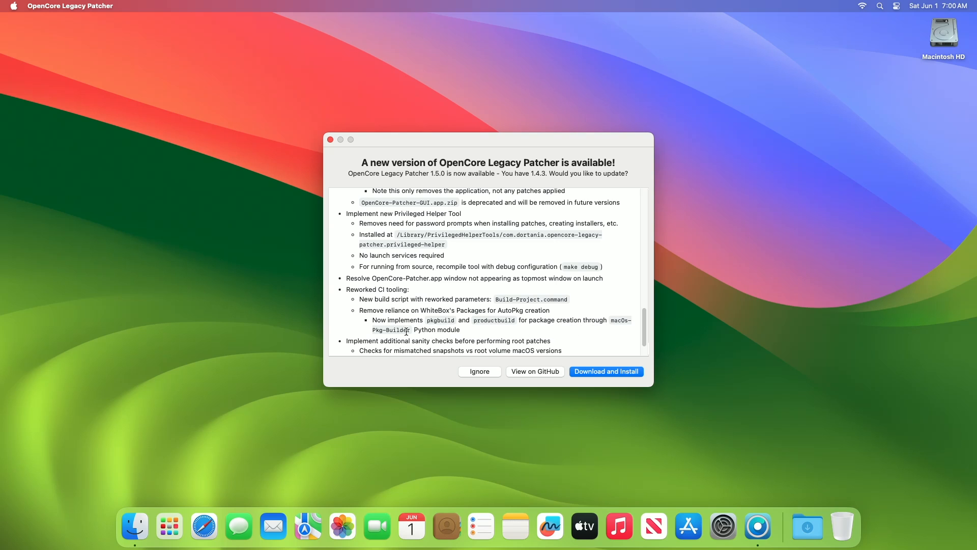
scroll(439, 331, down, 3)
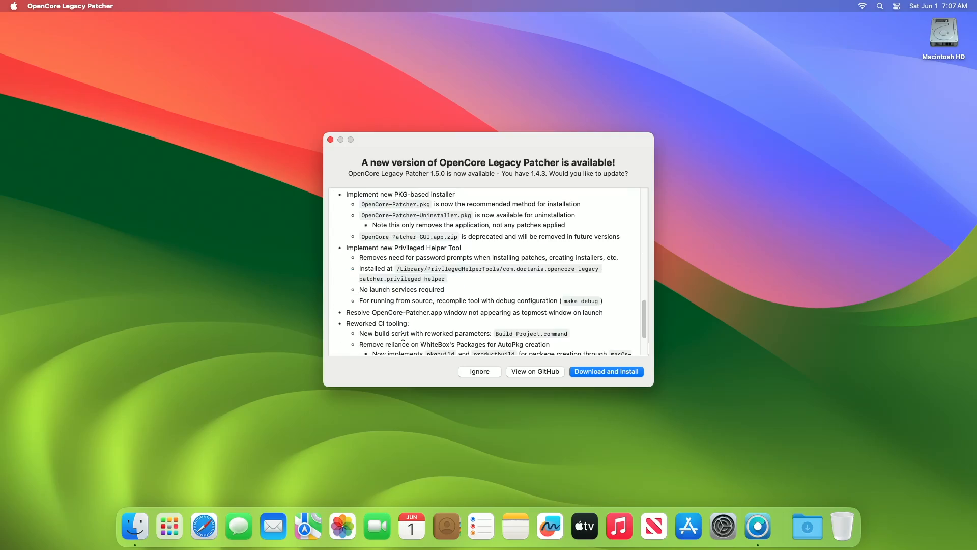
scroll(403, 337, down, 3)
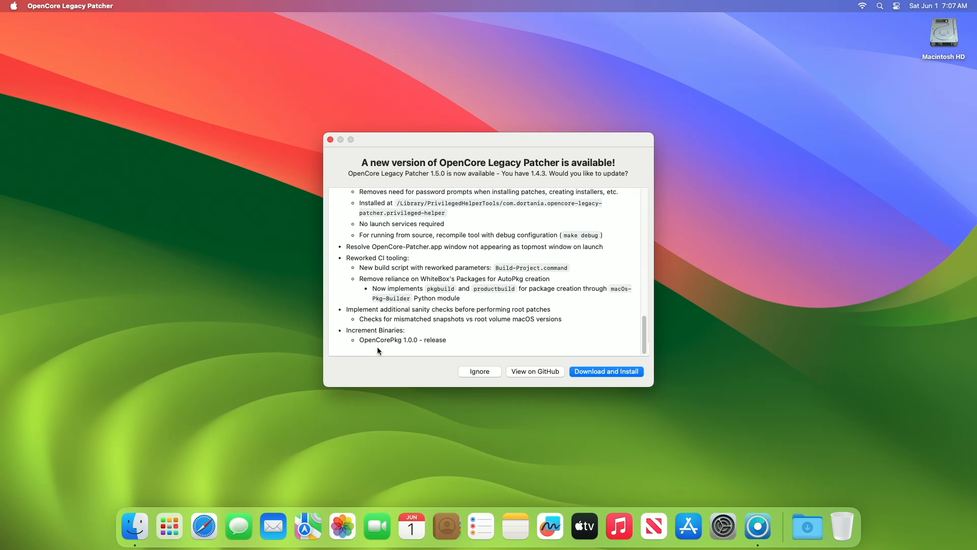
- Download and install the OpenCore Legacy Patcher 1.5.0 update, authorising each request with the account password
click(574, 374)
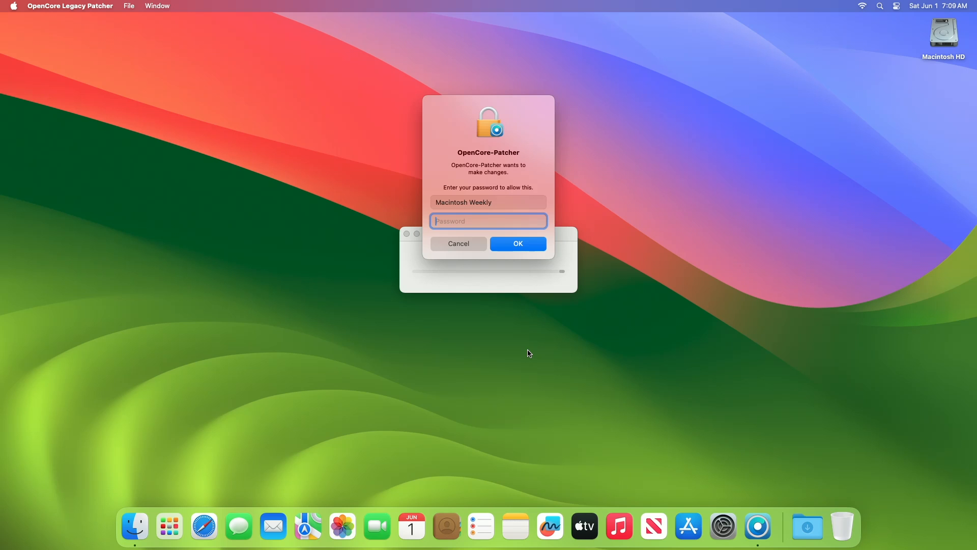
text(****)
key(Return)
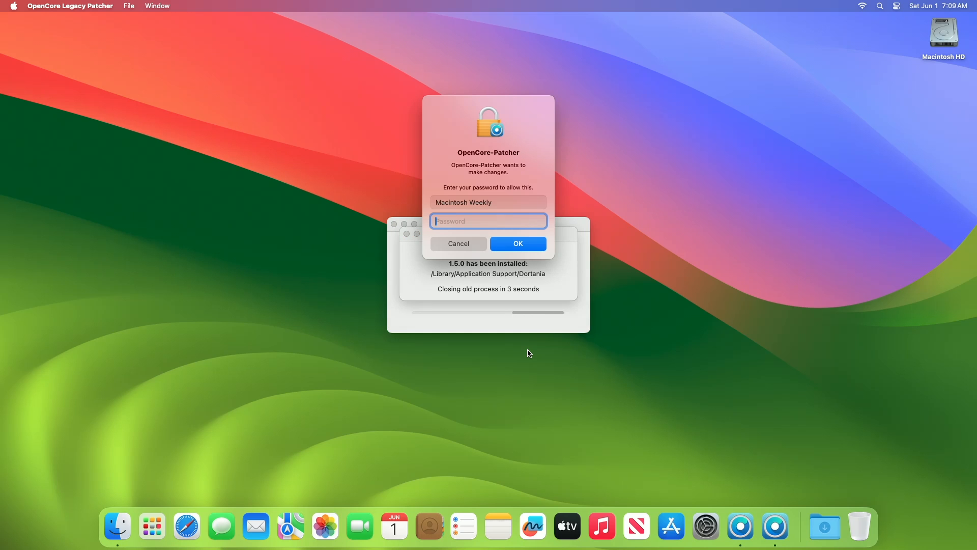
text(****)
key(Return)
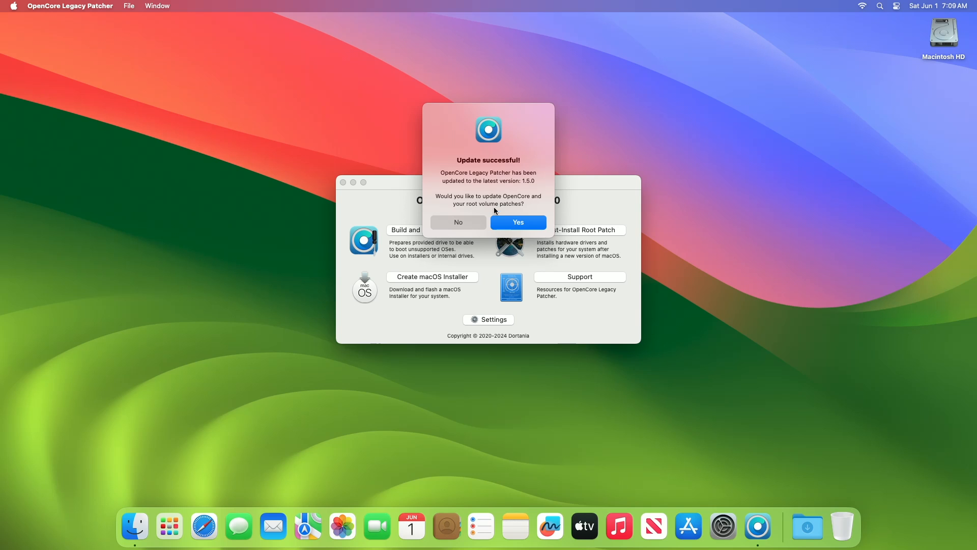
- Accept the OpenCore update and install the built configuration to the disk0s1 EFI volume of disk0
click(511, 219)
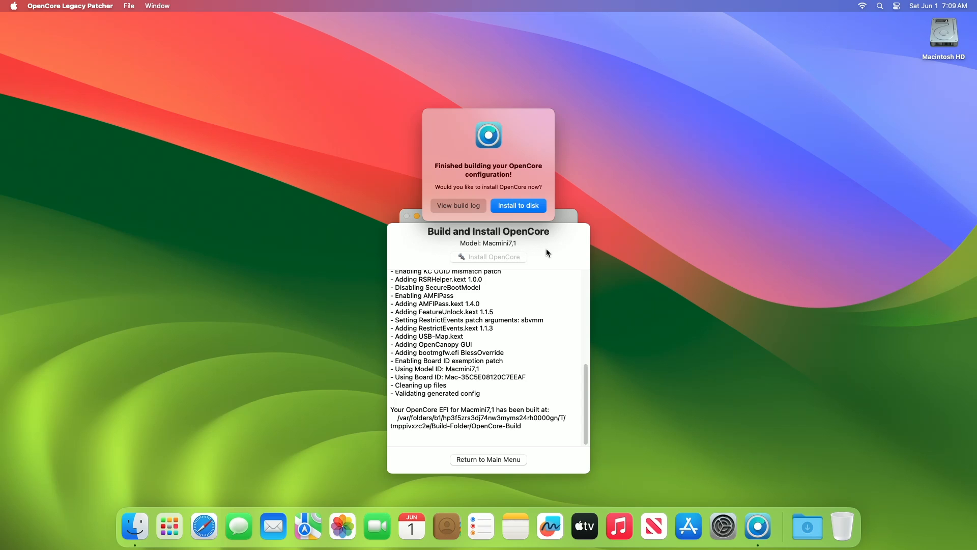
click(533, 210)
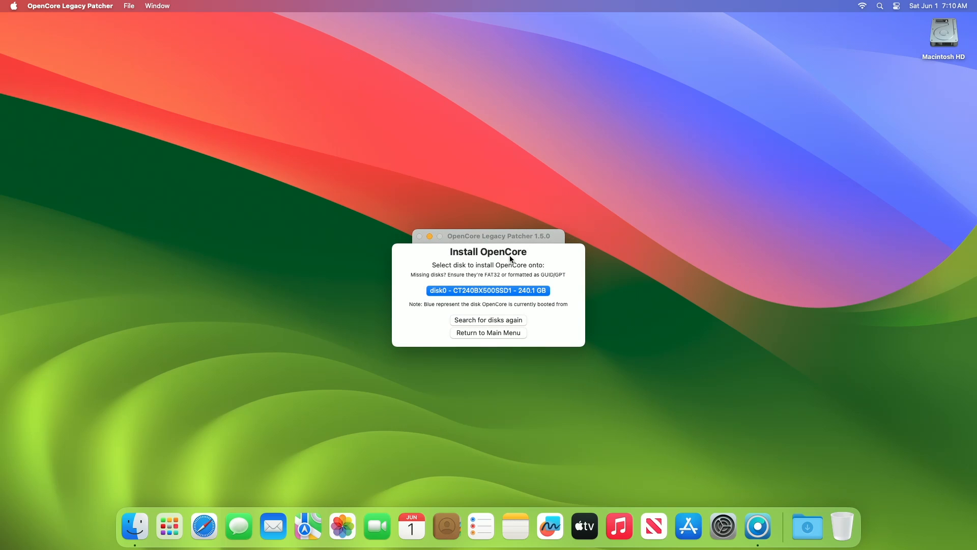
click(506, 292)
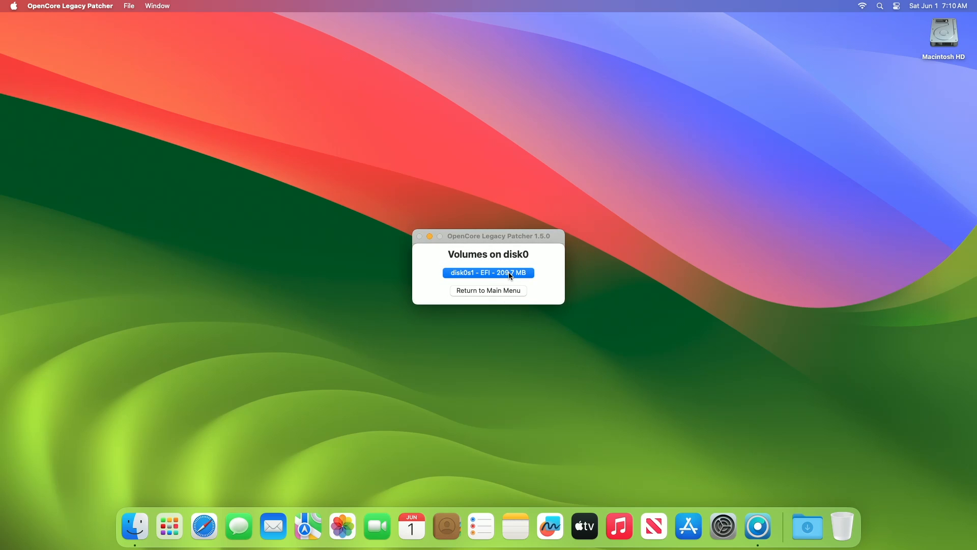
click(510, 274)
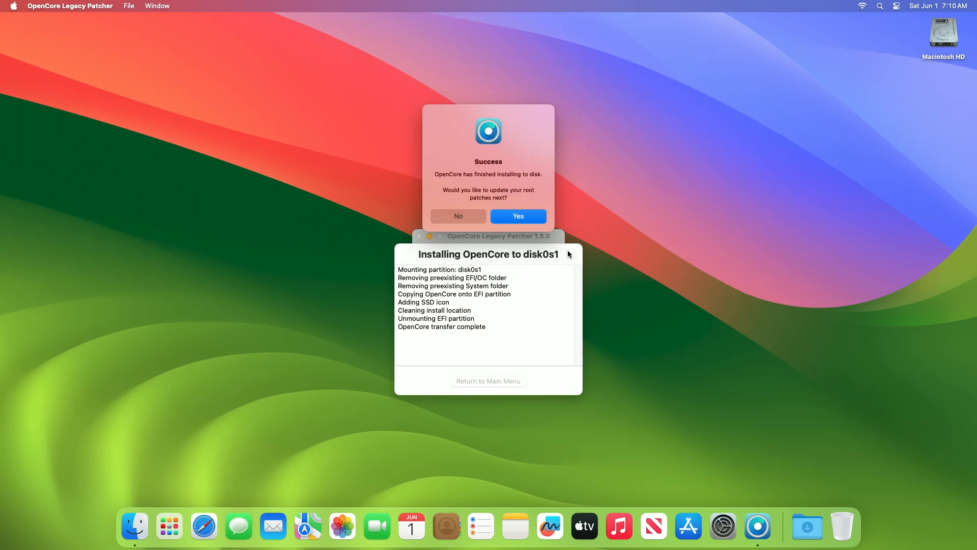
- Update the root patches for Intel Haswell graphics and Modern Wireless networking, and restart the computer to apply them
click(535, 218)
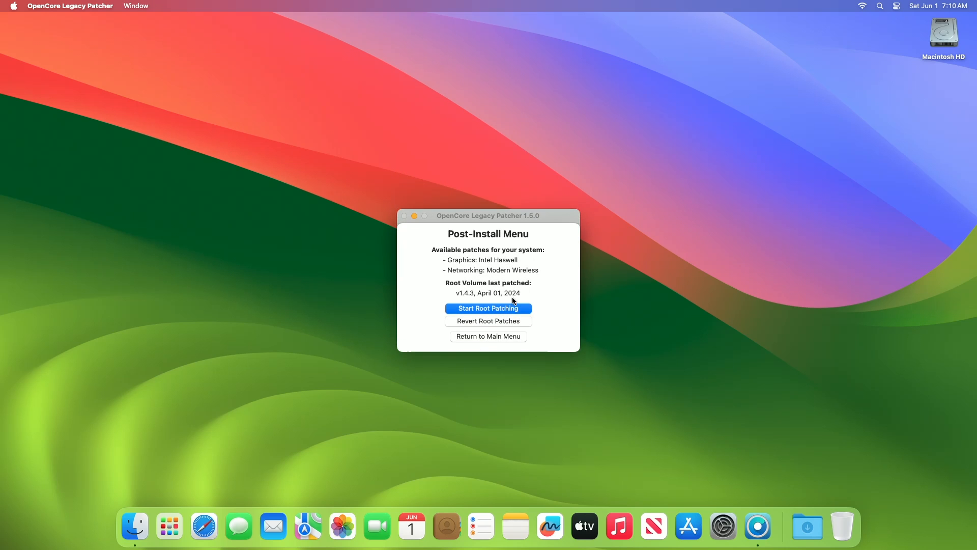
click(528, 304)
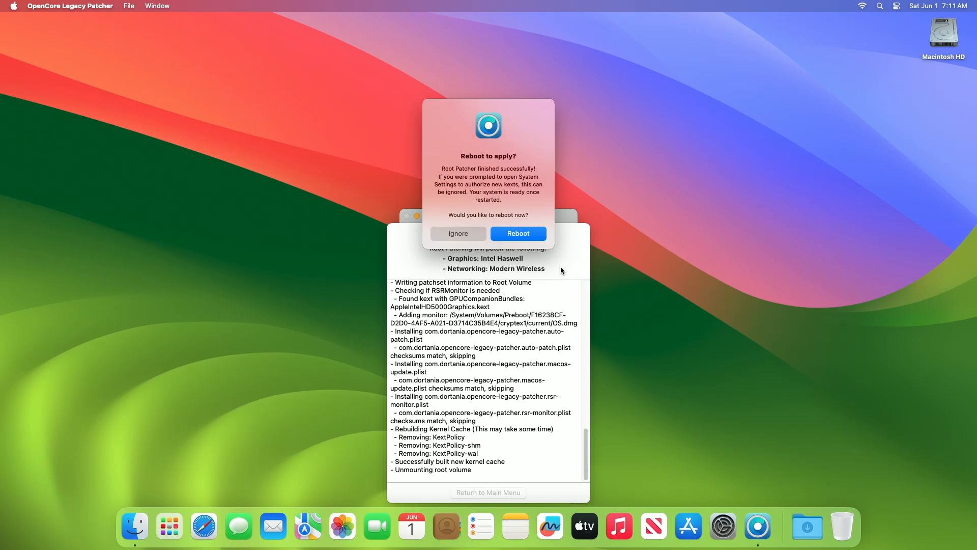
click(541, 237)
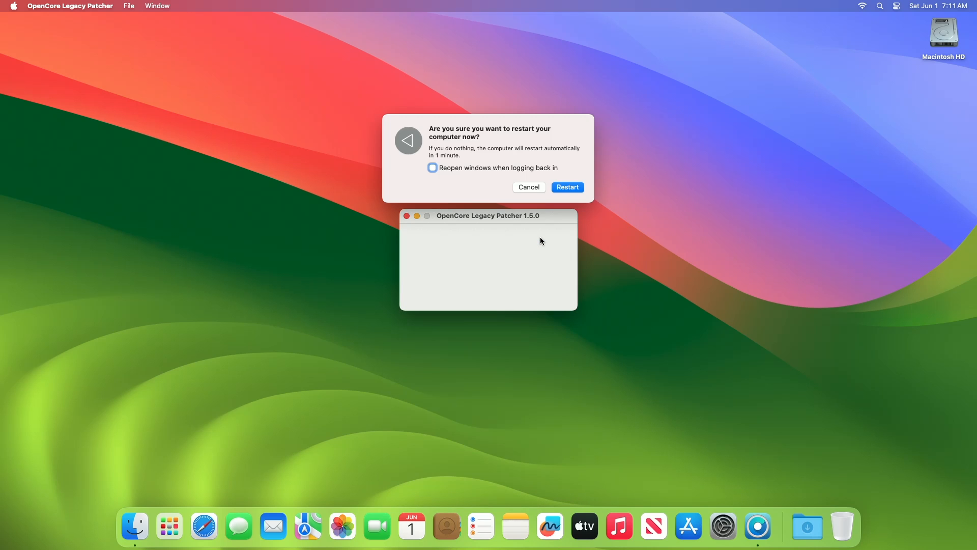
click(569, 187)
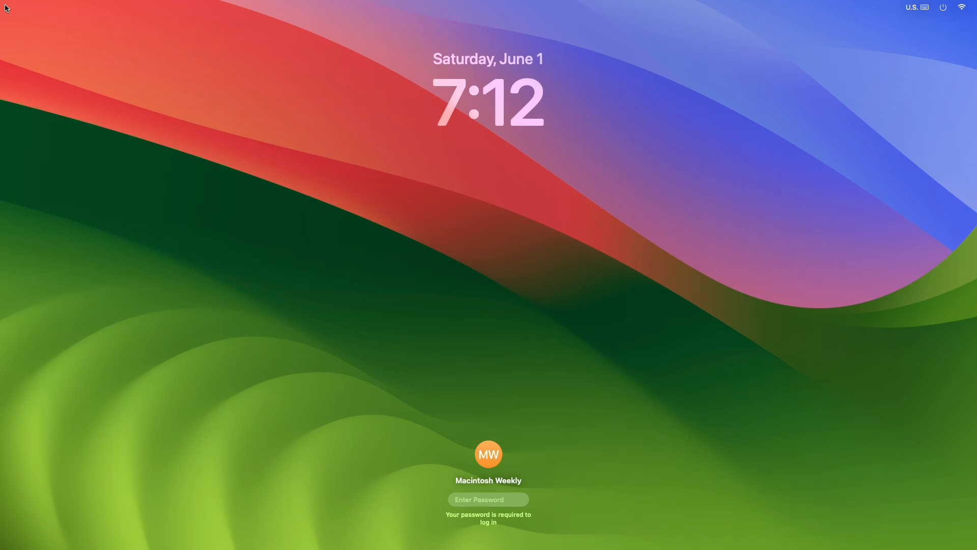
- Log back in with the account password and open the installed applications in Launchpad
text(****)
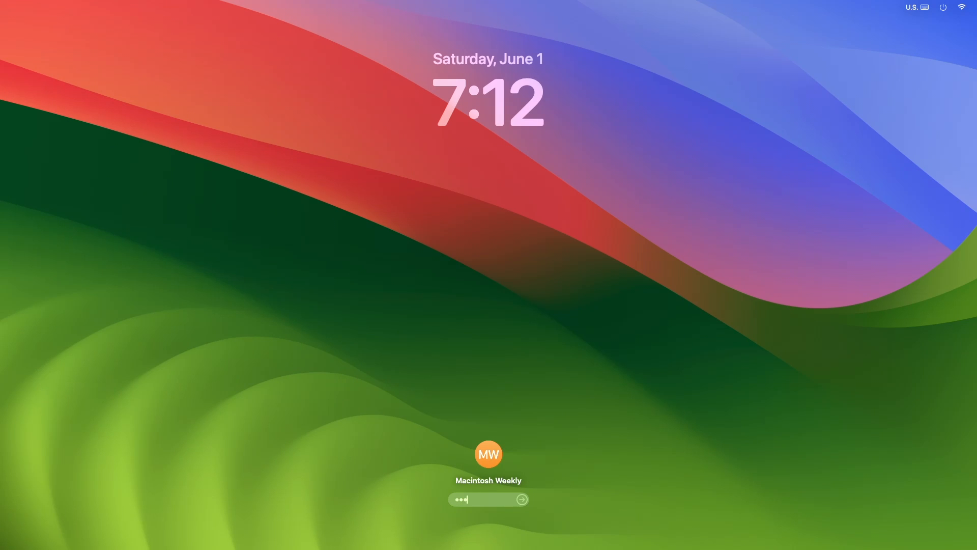
key(Return)
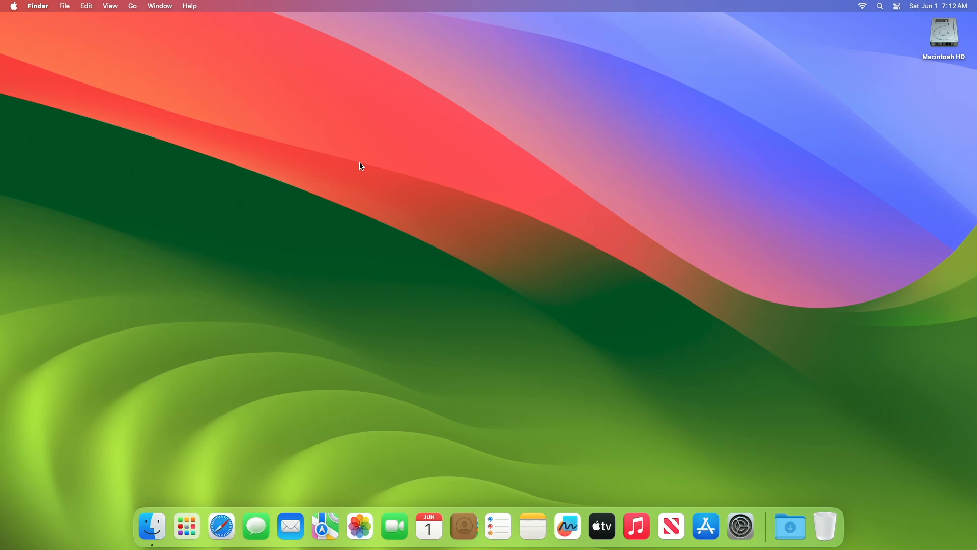
click(190, 523)
click(381, 423)
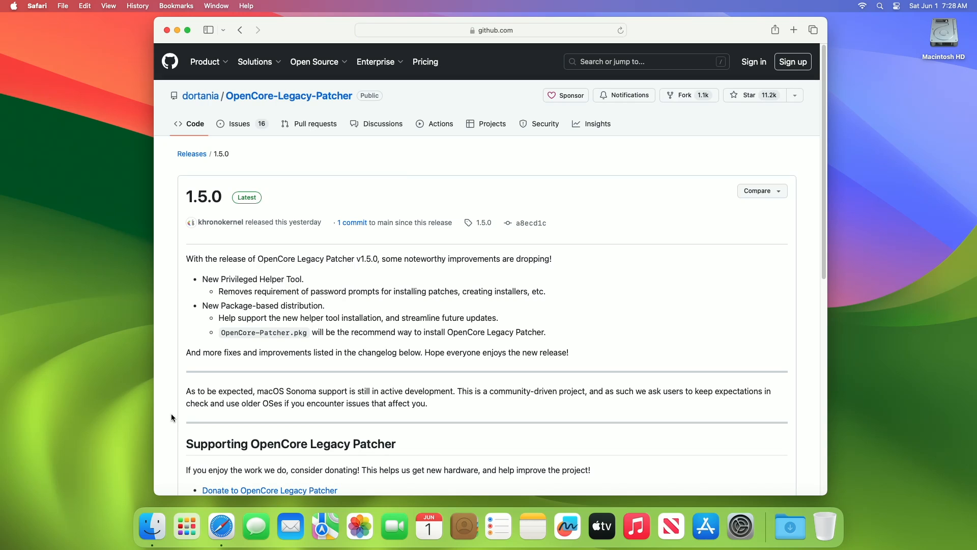
- Download OpenCore-Patcher.pkg from the assets of the 1.5.0 release on GitHub and quit the browser
scroll(172, 416, down, 2)
scroll(172, 417, down, 8)
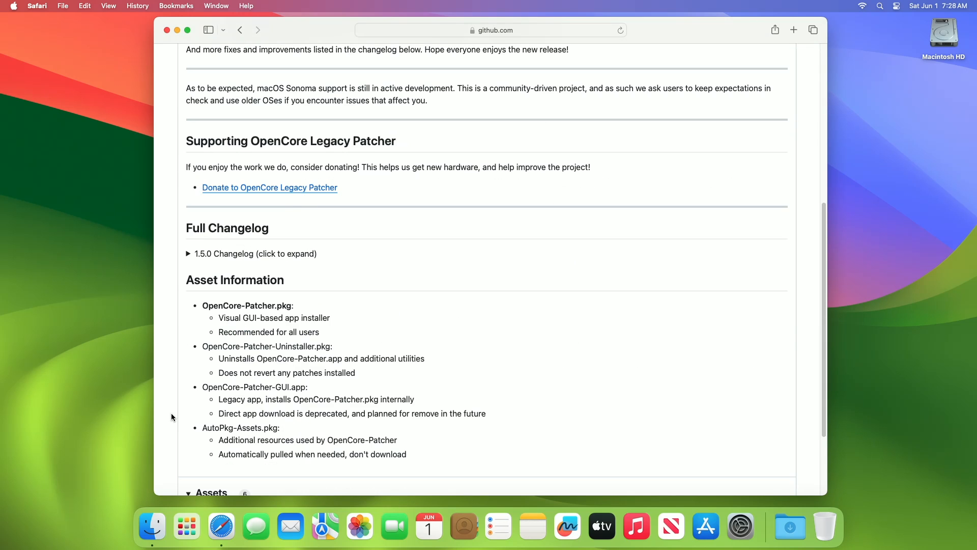
scroll(172, 417, down, 6)
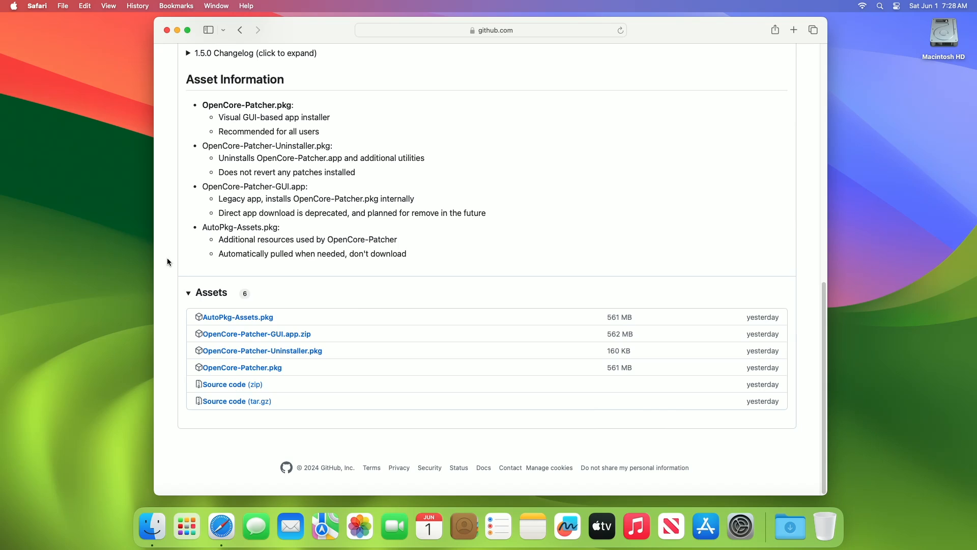
click(264, 370)
key(super+q)
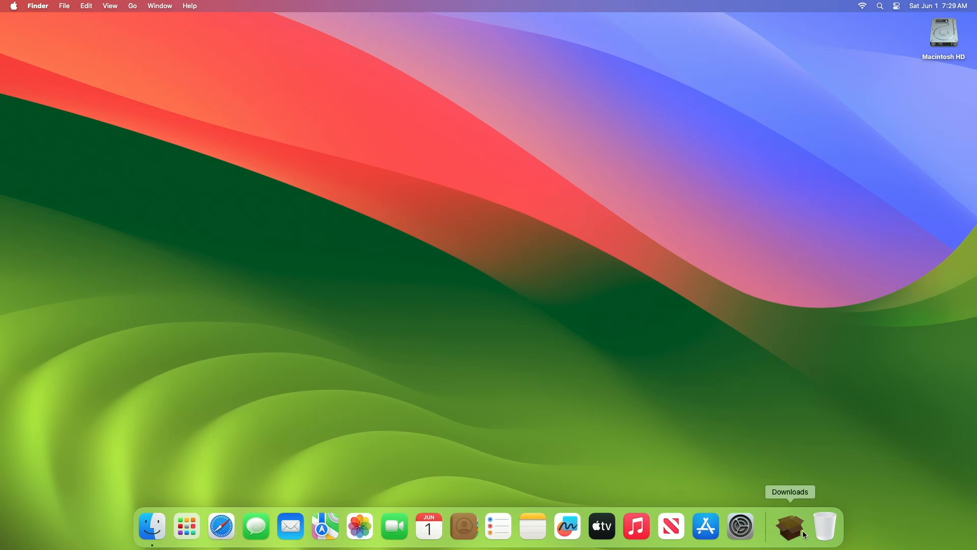
- Open the downloaded OpenCore-Patcher.pkg and review the files listed in the installer's introduction
click(806, 535)
click(786, 482)
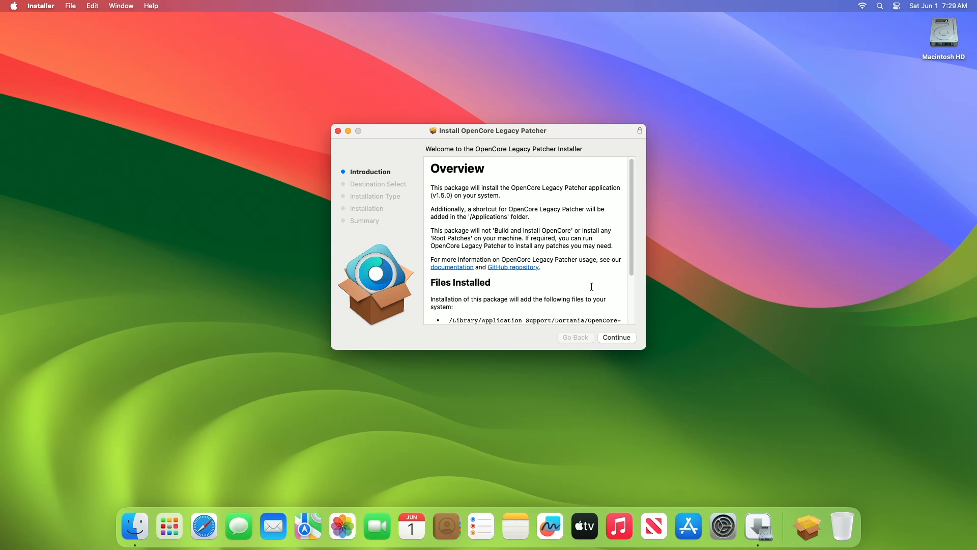
scroll(593, 278, down, 3)
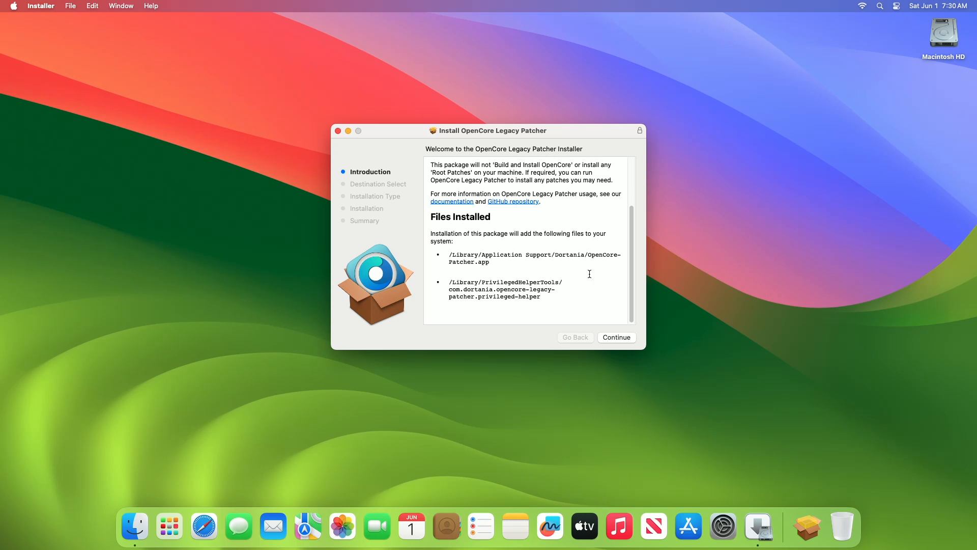
- Open the Dortania folder inside Library/Application Support on Macintosh HD to examine where the app is stored
double_click(944, 33)
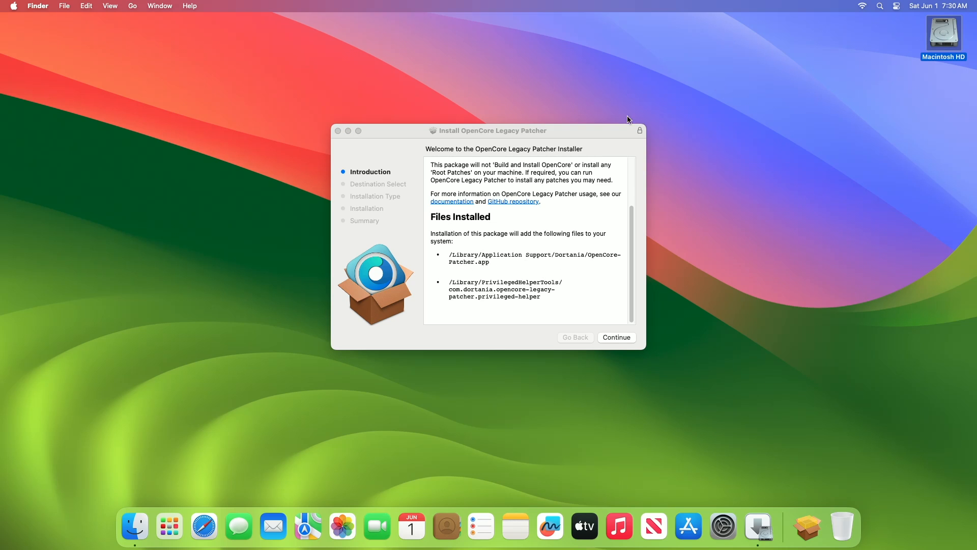
click(425, 133)
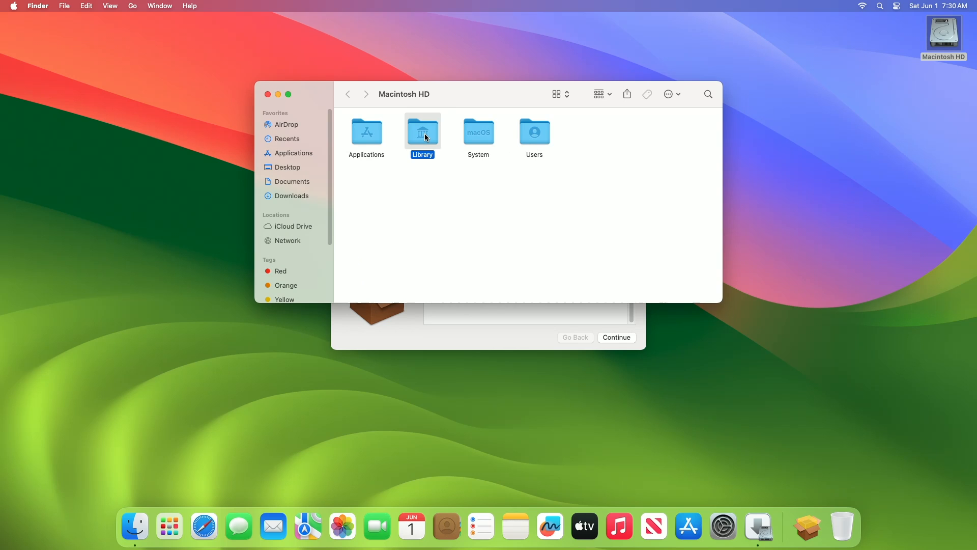
double_click(425, 136)
click(427, 137)
double_click(427, 137)
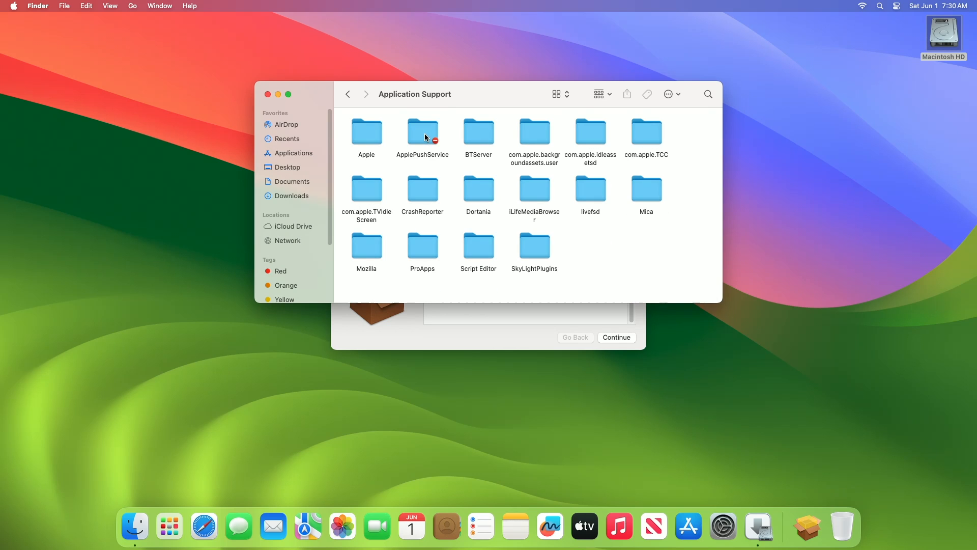
click(475, 188)
double_click(475, 187)
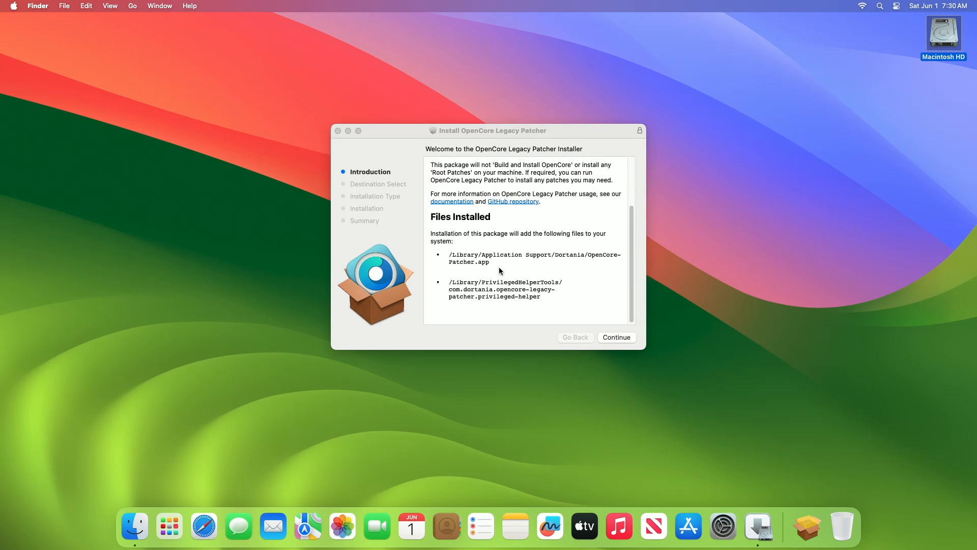
- Install OpenCore Legacy Patcher on Macintosh HD, authorizing with the account password, and move the installer package to the Trash
click(614, 340)
click(613, 340)
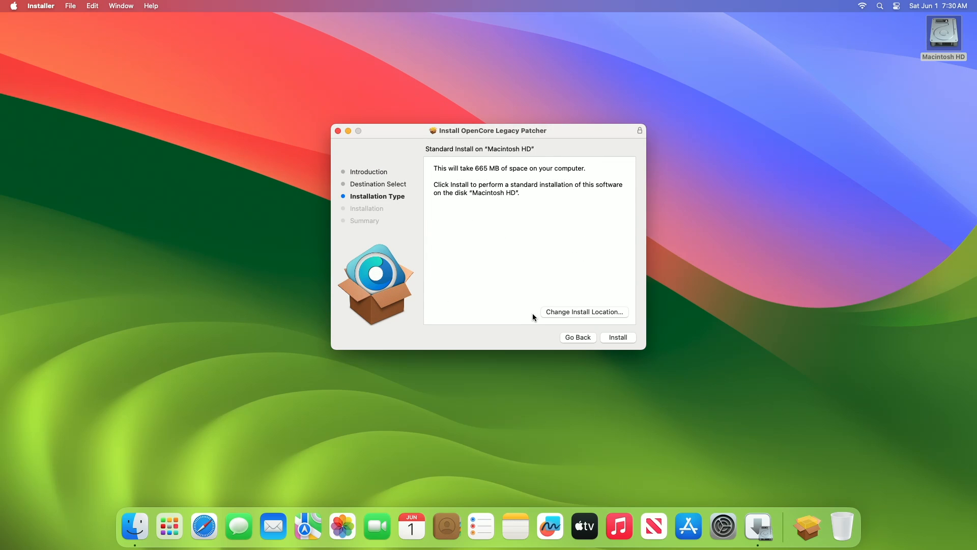
click(611, 339)
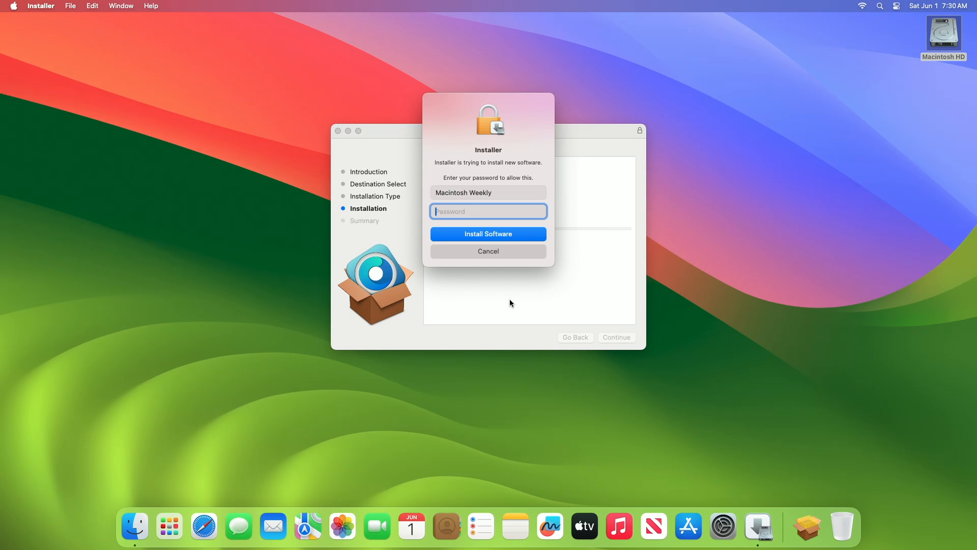
text(••••)
key(Return)
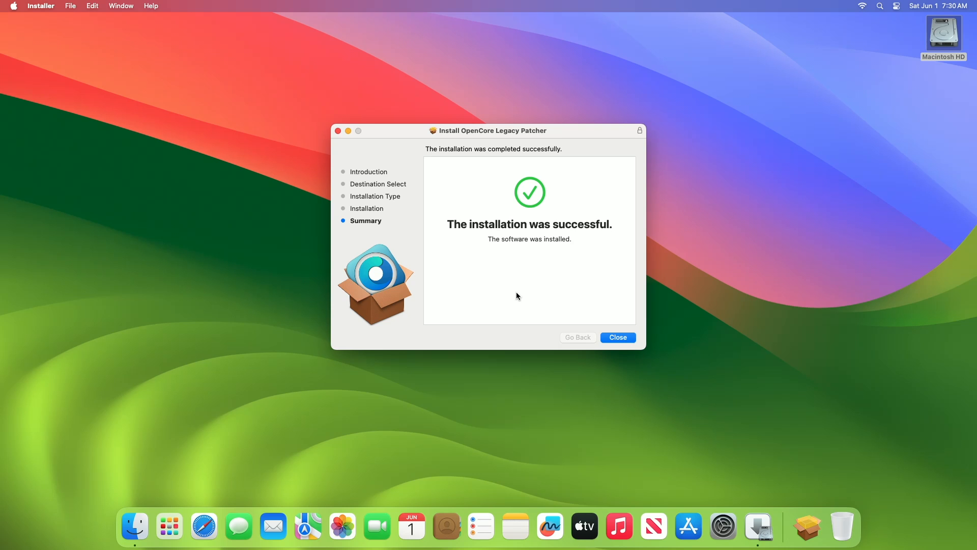
click(614, 337)
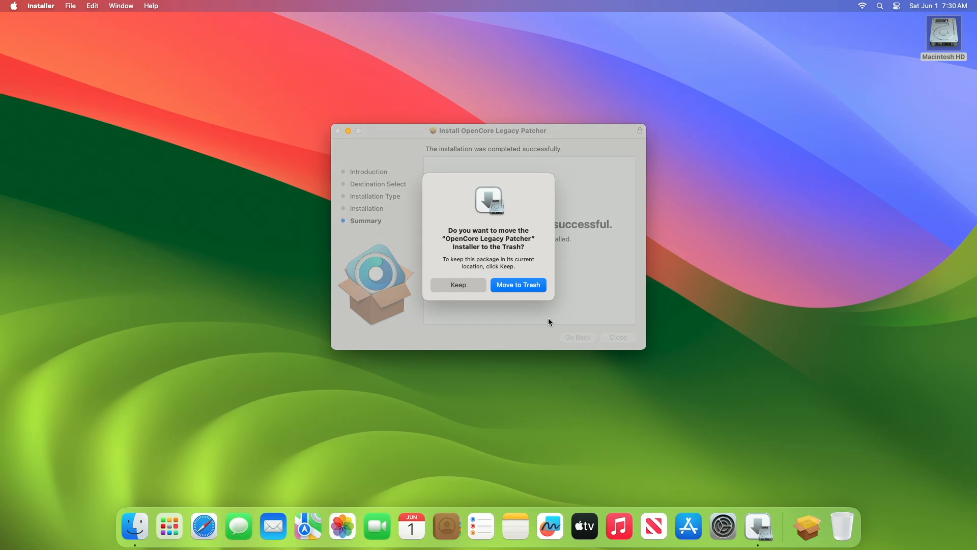
click(508, 285)
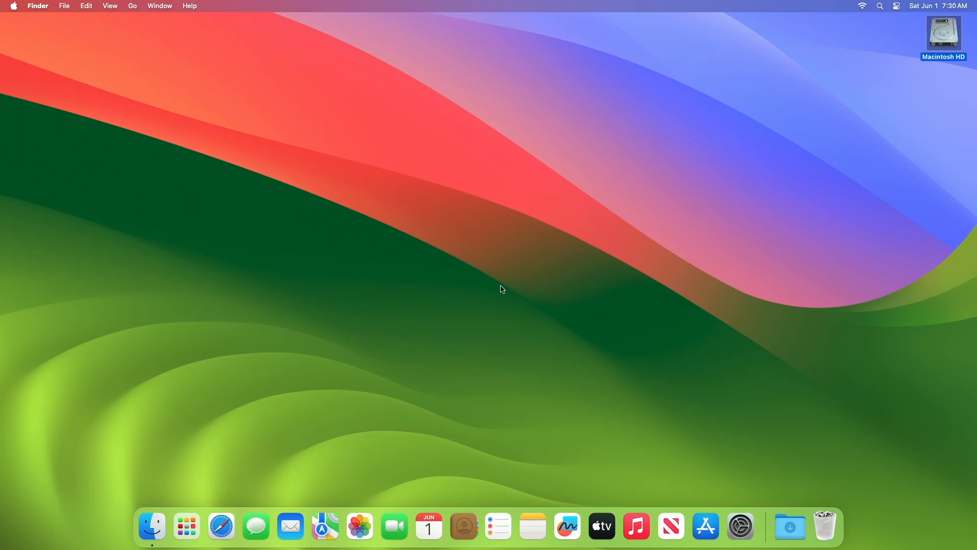
- Check Launchpad for the OpenCore-Patcher app and return to the desktop
click(446, 267)
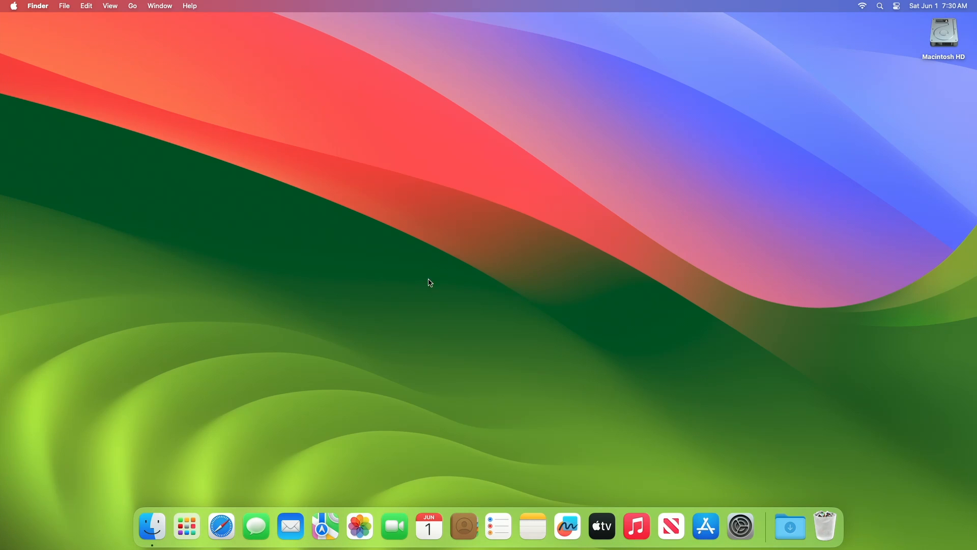
click(187, 526)
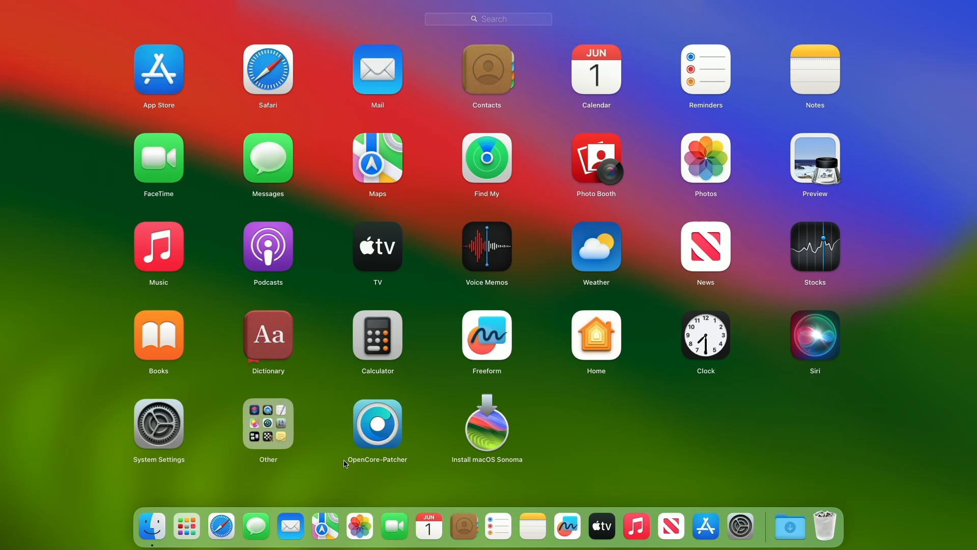
click(609, 419)
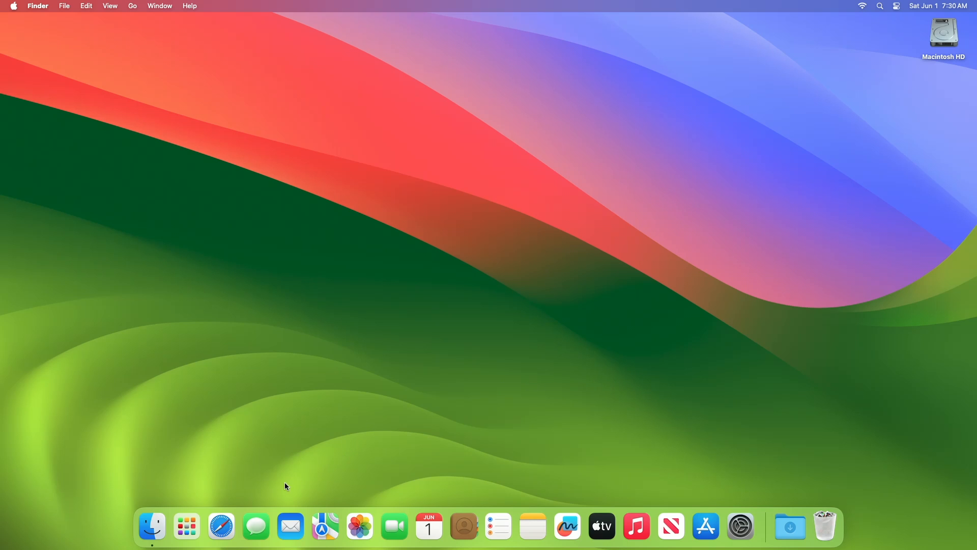
- Switch to Safari, download OpenCore-Patcher-Uninstaller.pkg from the 1.5.0 release assets on GitHub, and quit the browser
click(222, 526)
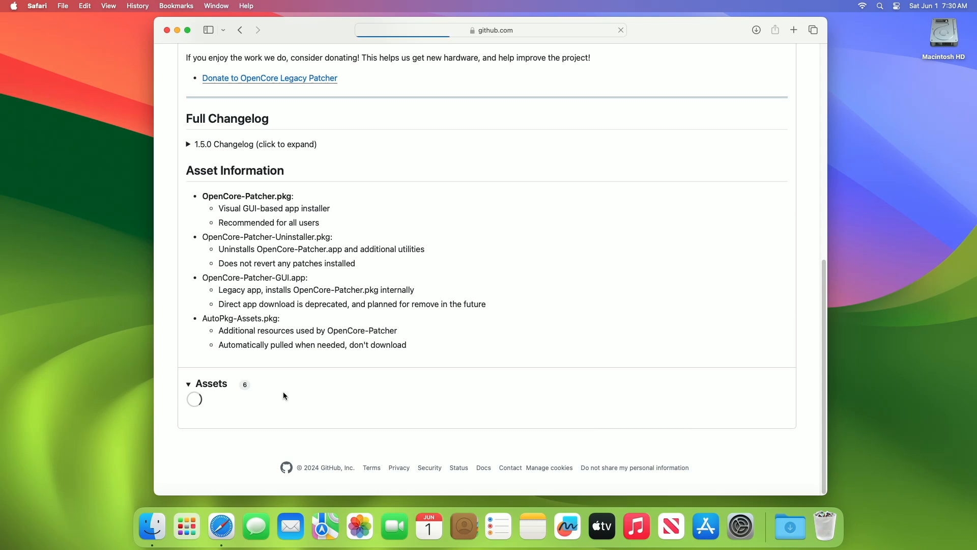
scroll(169, 402, down, 3)
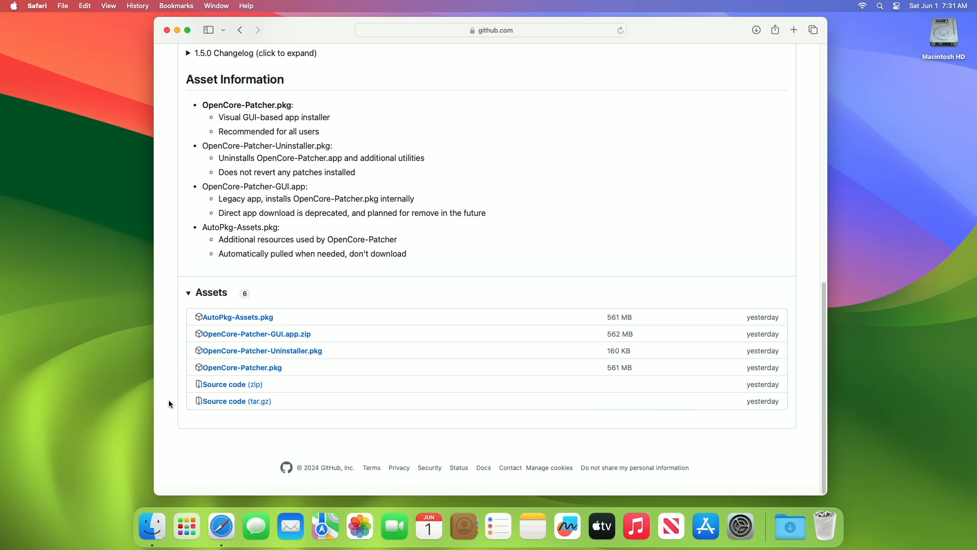
click(280, 357)
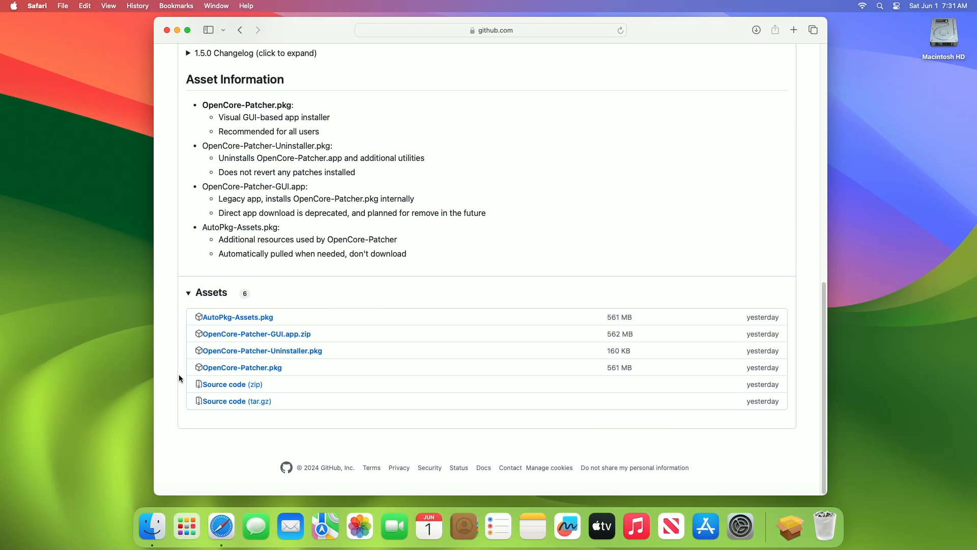
key(cmd+h)
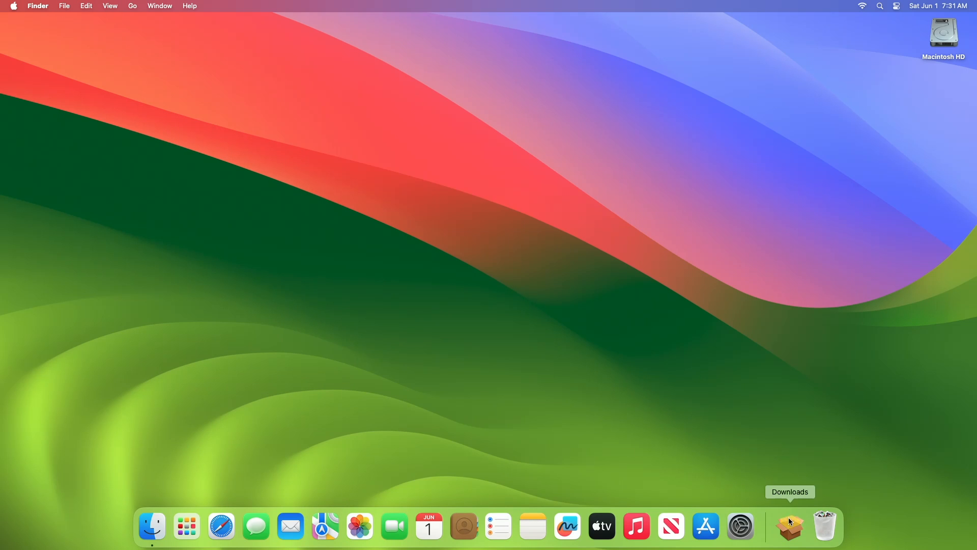
- Run the downloaded OpenCore-Patcher-Uninstaller.pkg on Macintosh HD, authorizing with the account password, and move the package to the Trash
click(790, 522)
click(789, 482)
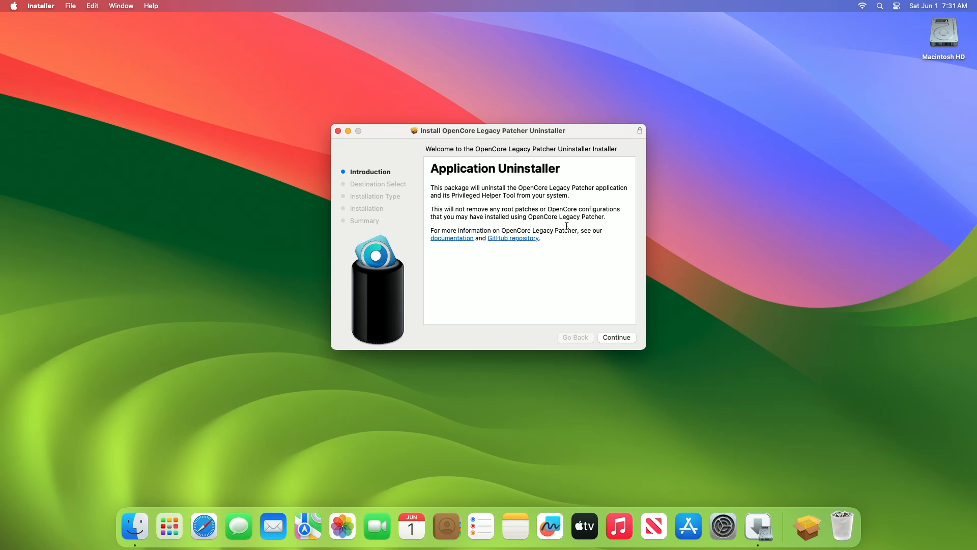
click(615, 336)
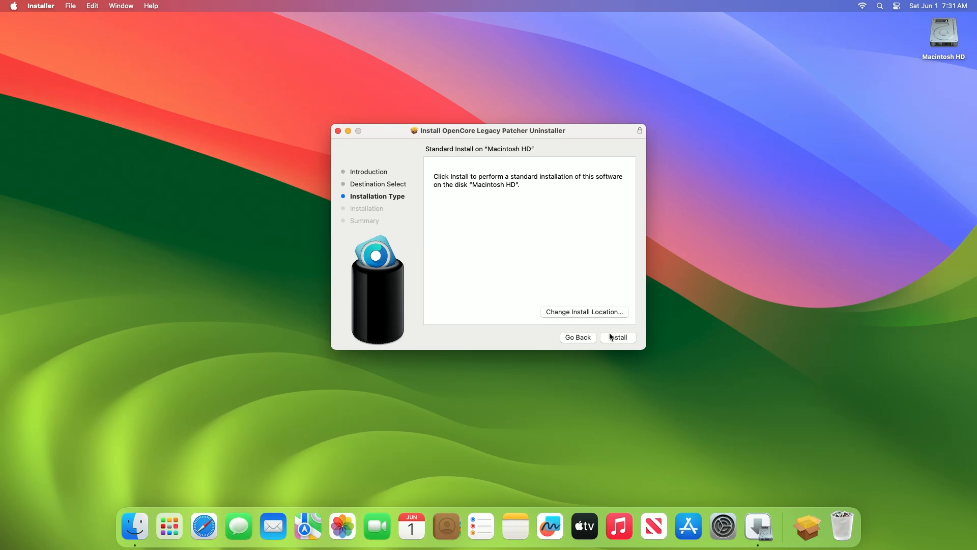
click(603, 337)
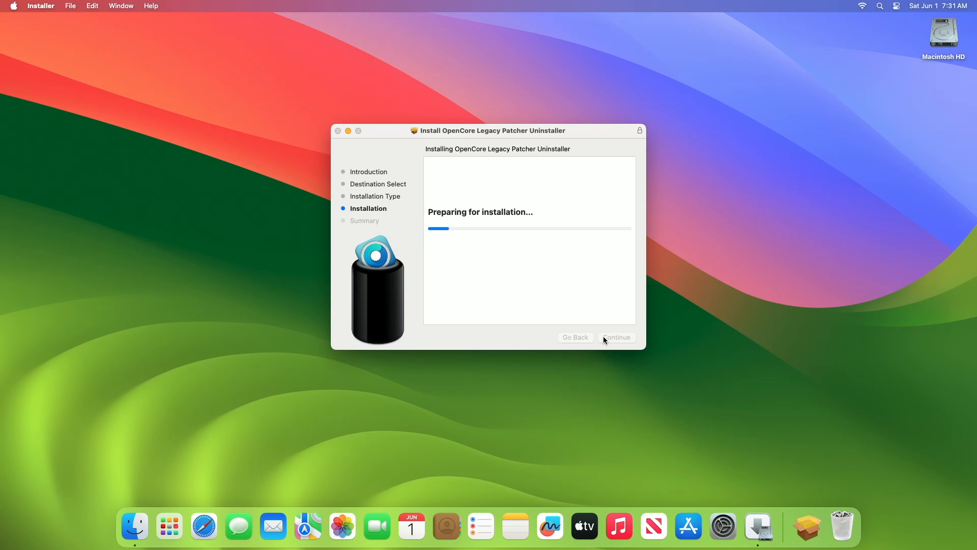
text(*****)
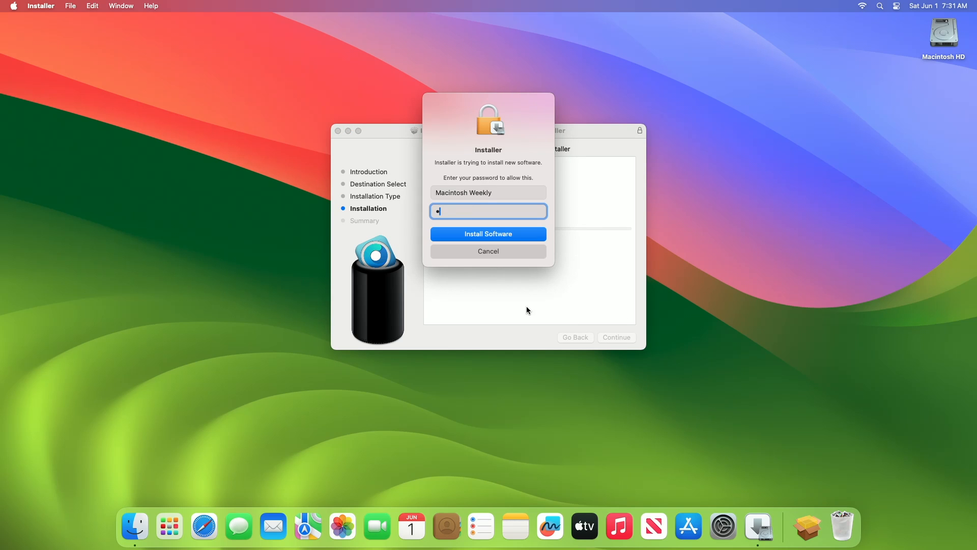
key(Return)
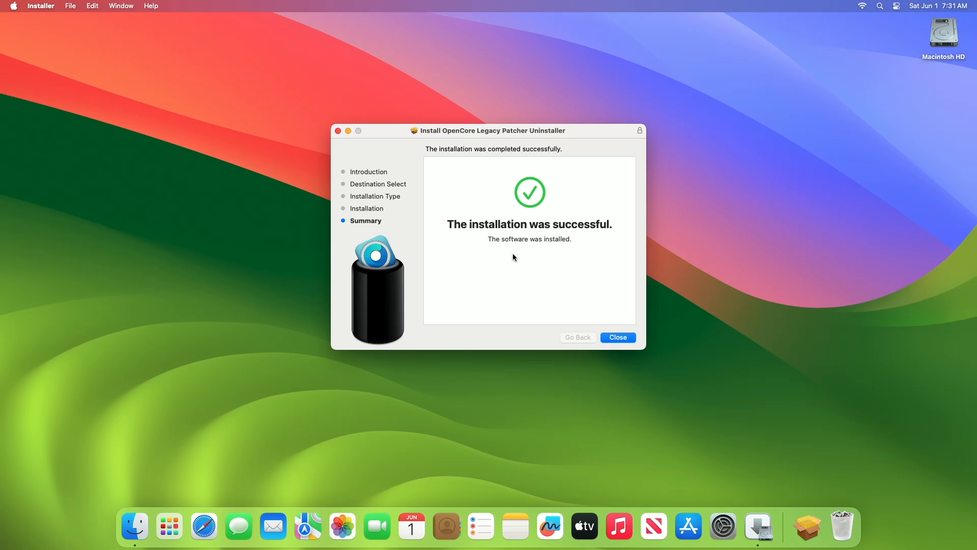
click(617, 338)
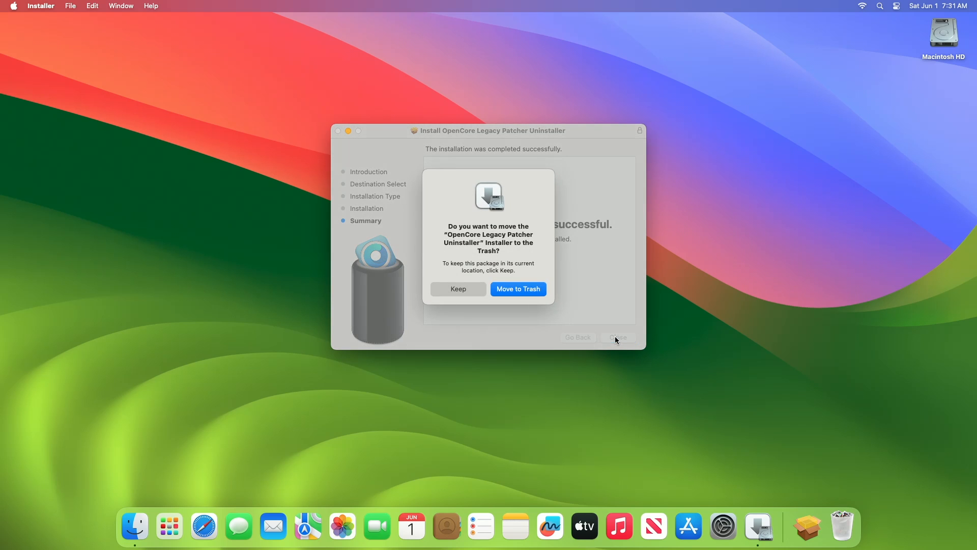
click(530, 291)
- Check Launchpad for any remaining OpenCore-Patcher app and restart the computer
click(192, 530)
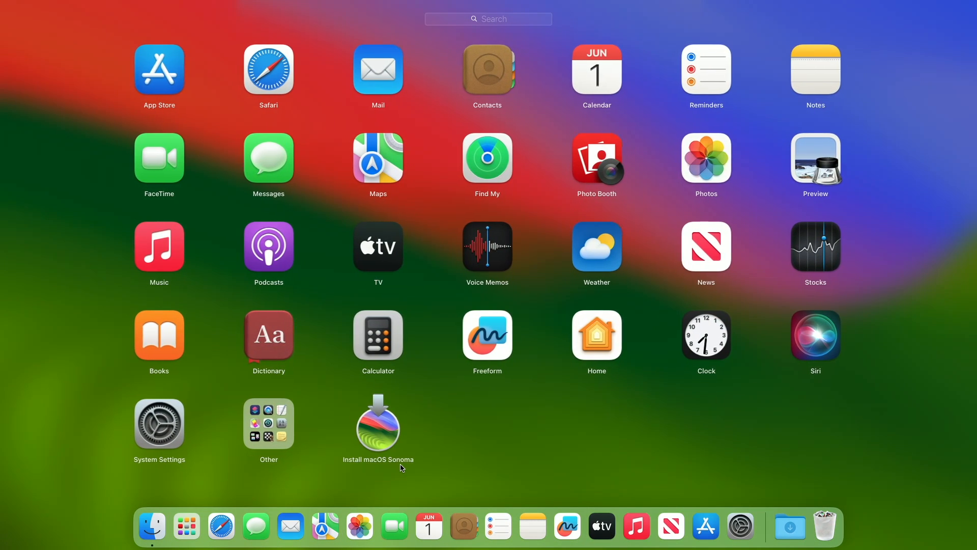
click(494, 433)
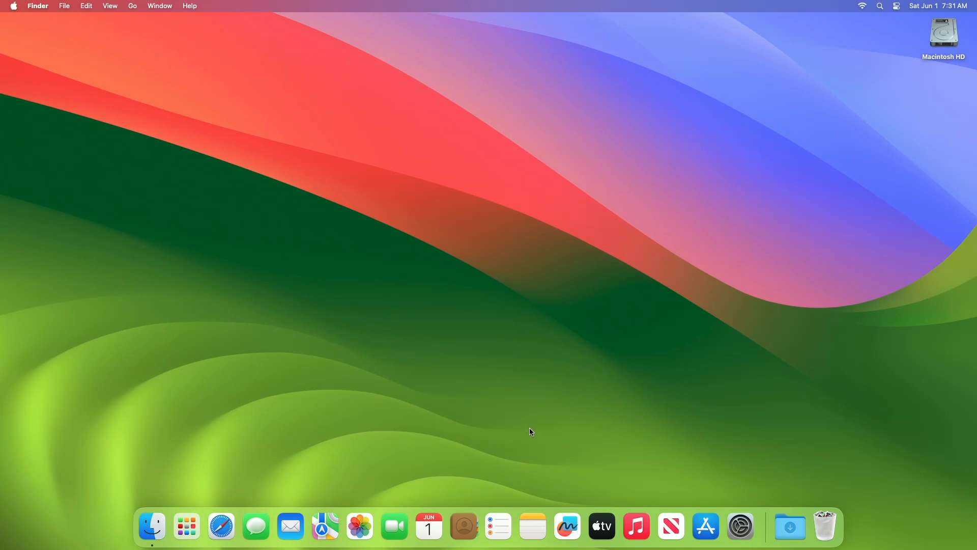
click(14, 6)
click(24, 115)
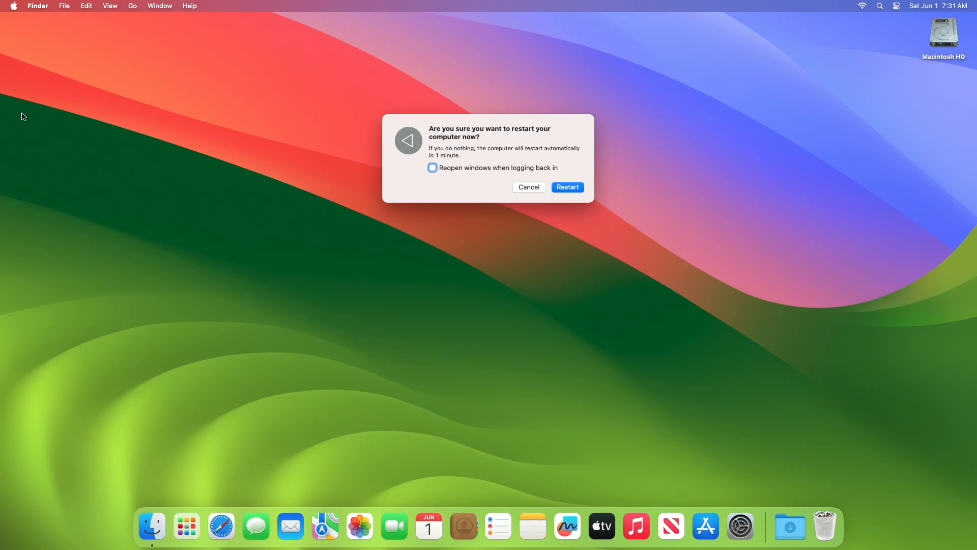
key(Return)
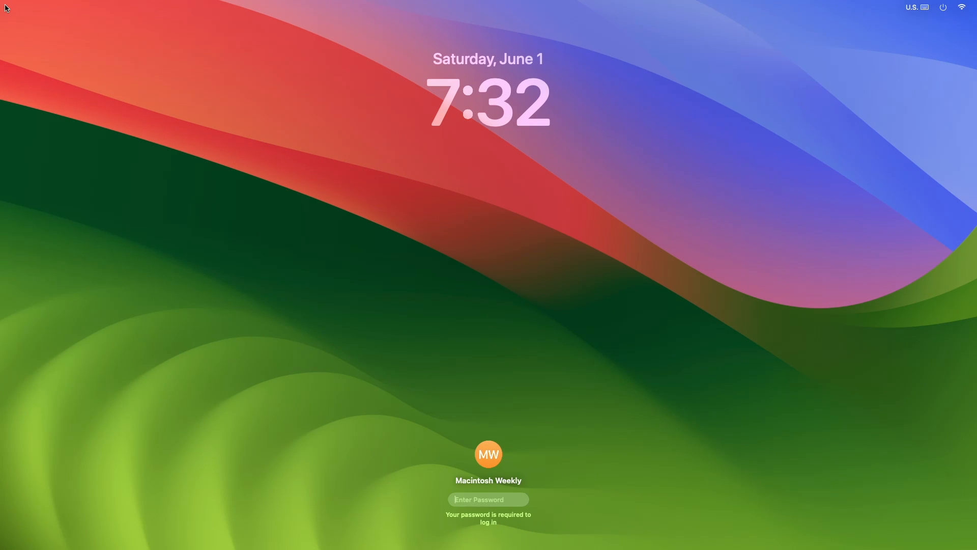
- Log back in with the account password and open Software Update in the General section of System Settings
text(••••)
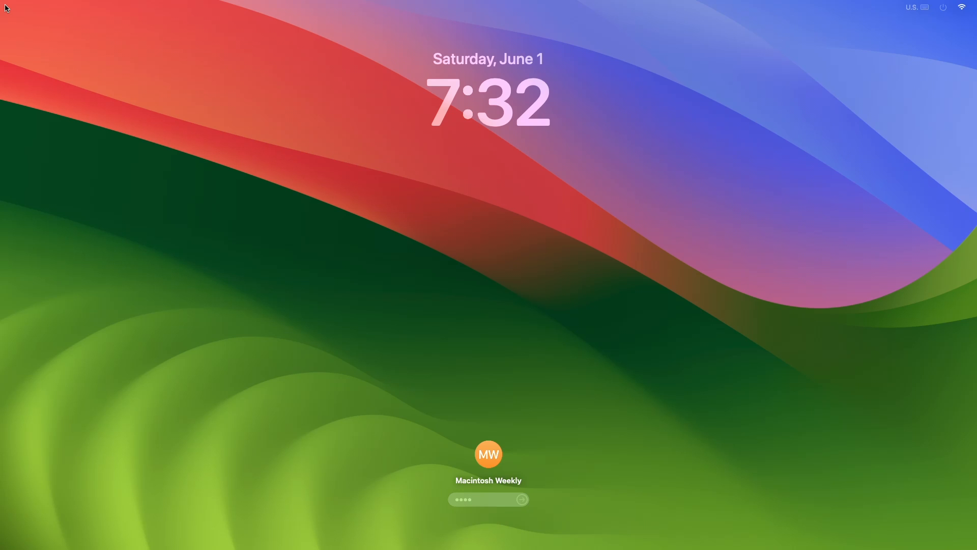
key(Return)
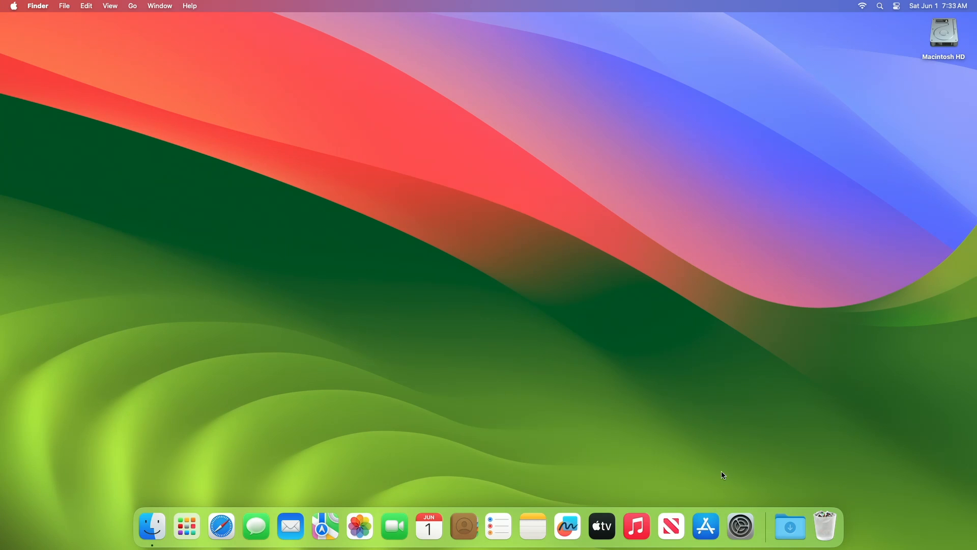
click(742, 527)
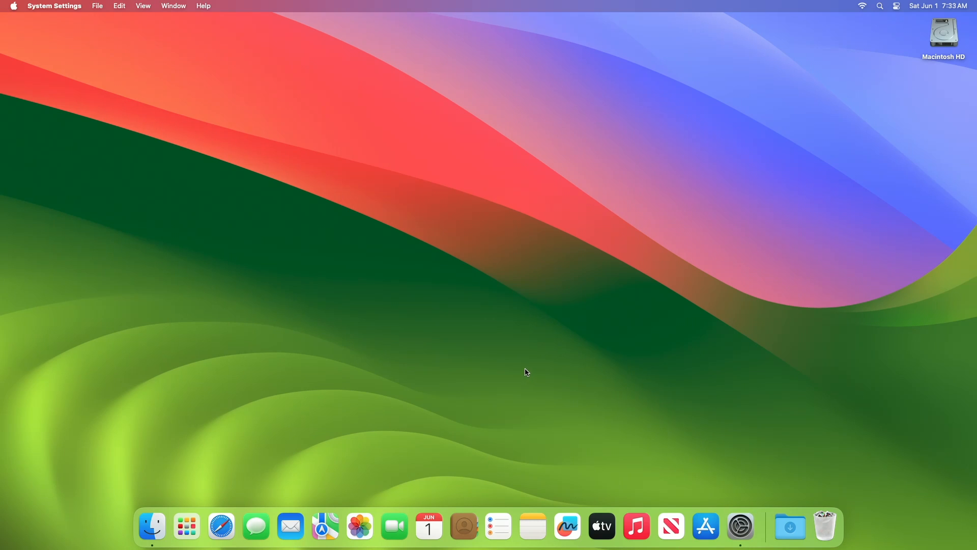
click(370, 305)
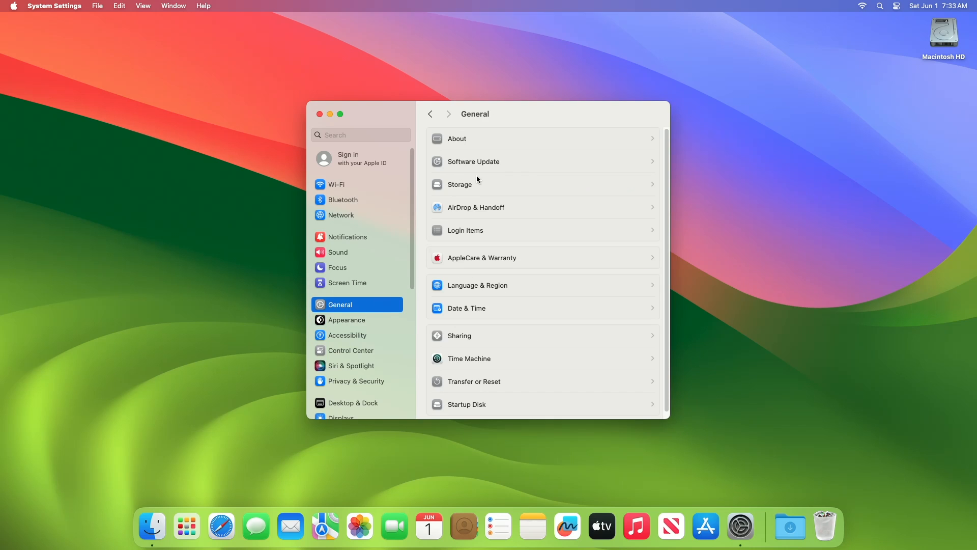
click(483, 163)
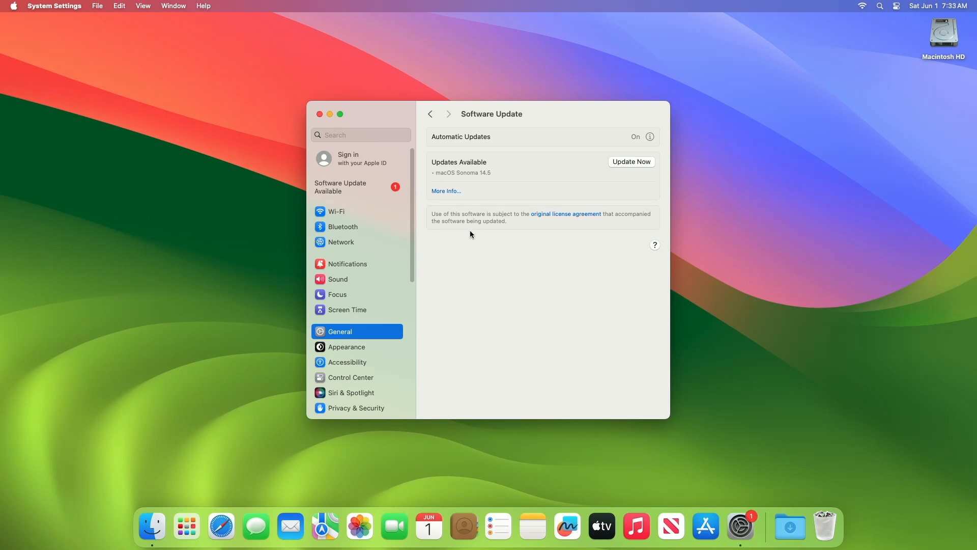
- Review the details of the available macOS Sonoma 14.5 update without installing it, and quit System Settings
click(446, 191)
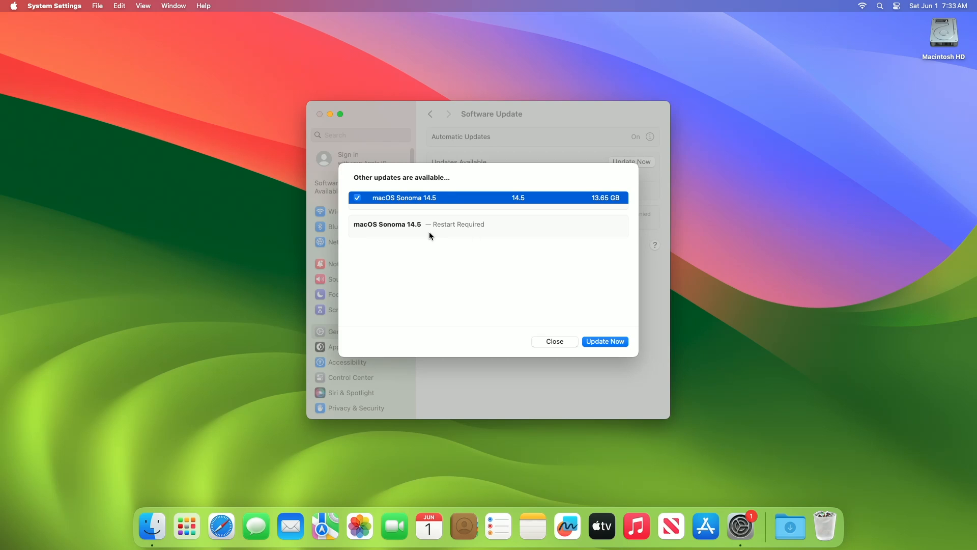
click(554, 342)
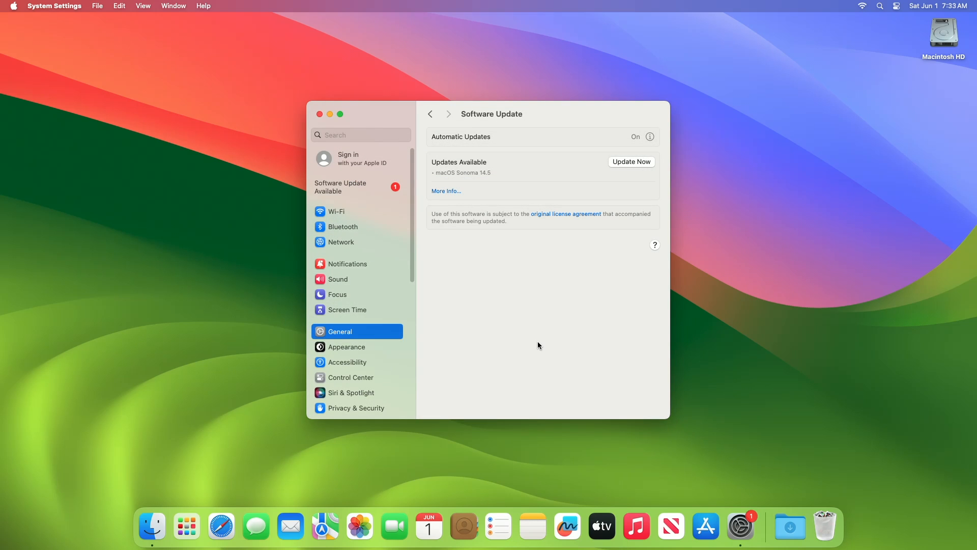
key(super+q)
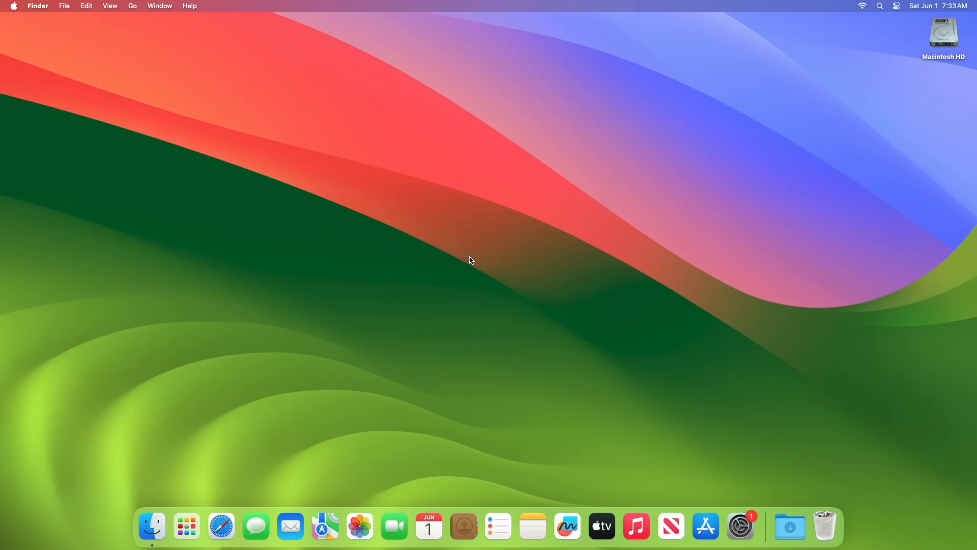